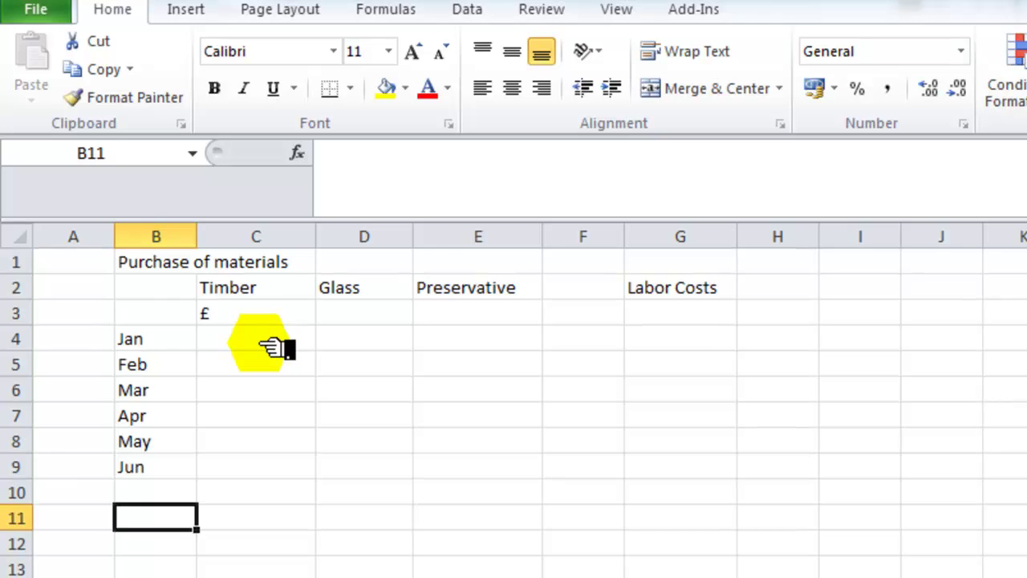
# - Enter the Timber amounts 7800, 1500, 1600, 4656, 2310 and 2100 in C4:C9
pyautogui.click(272, 346)
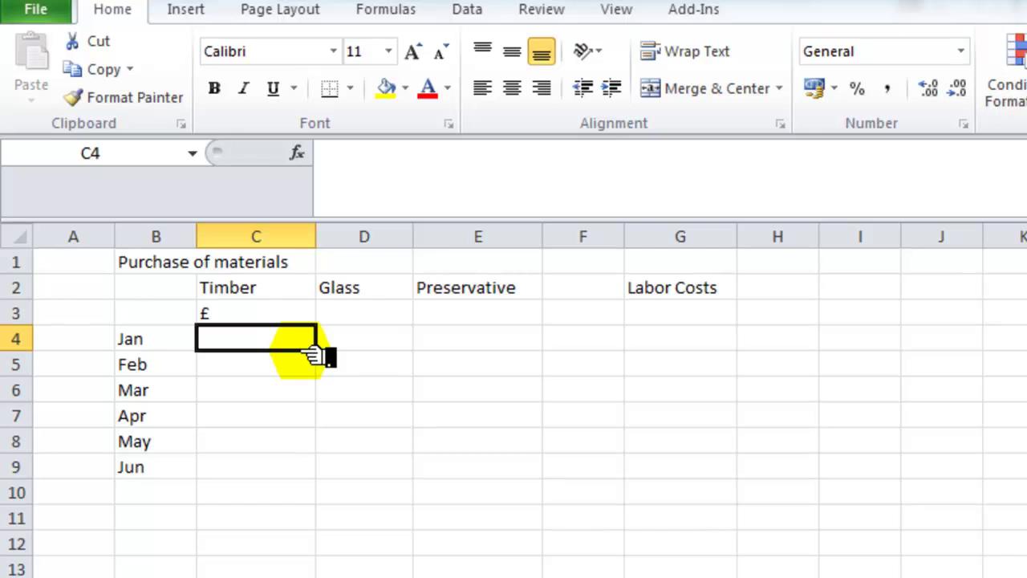
pyautogui.write('7800')
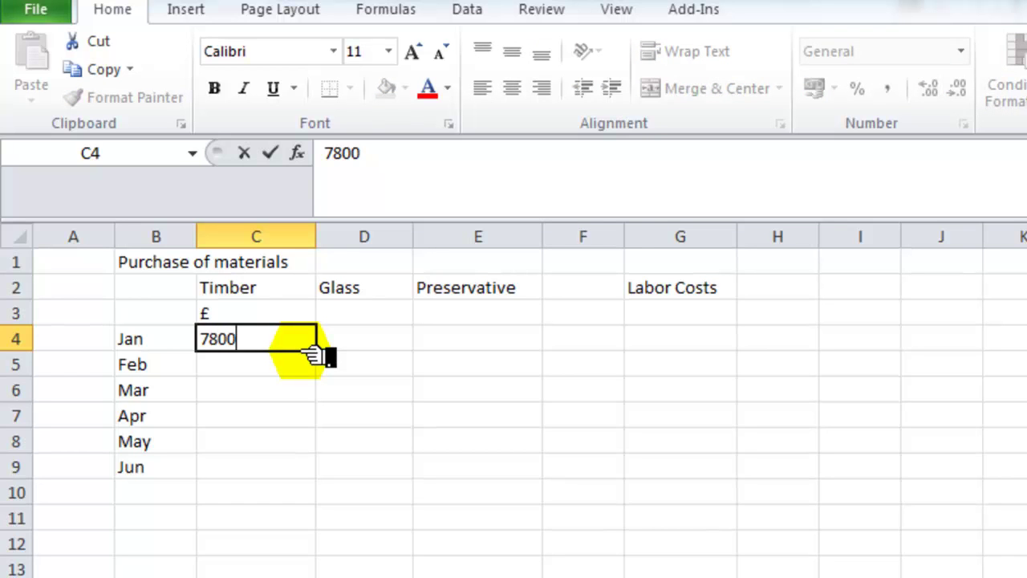
pyautogui.press('Return')
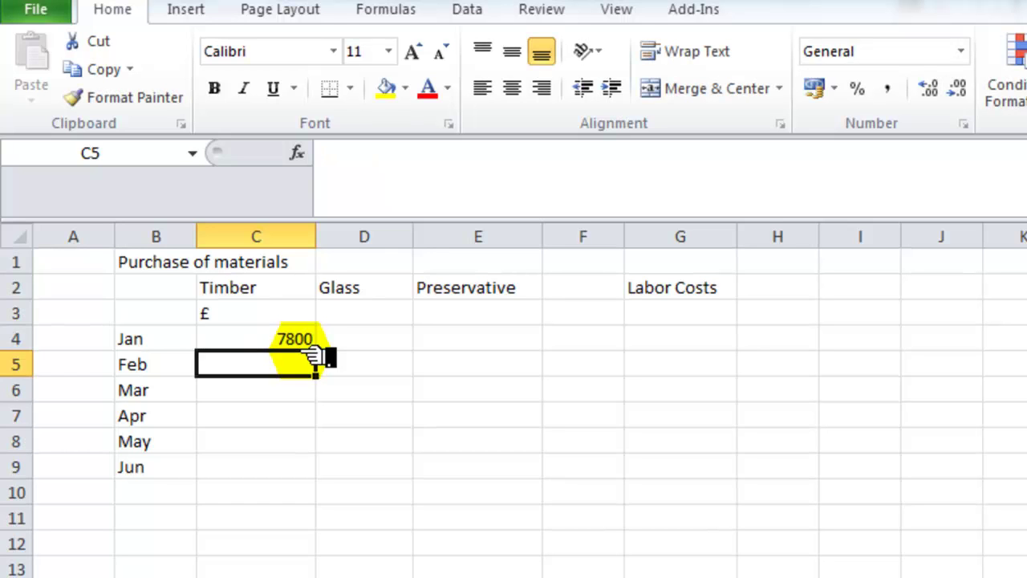
pyautogui.write('1500')
pyautogui.press('Return')
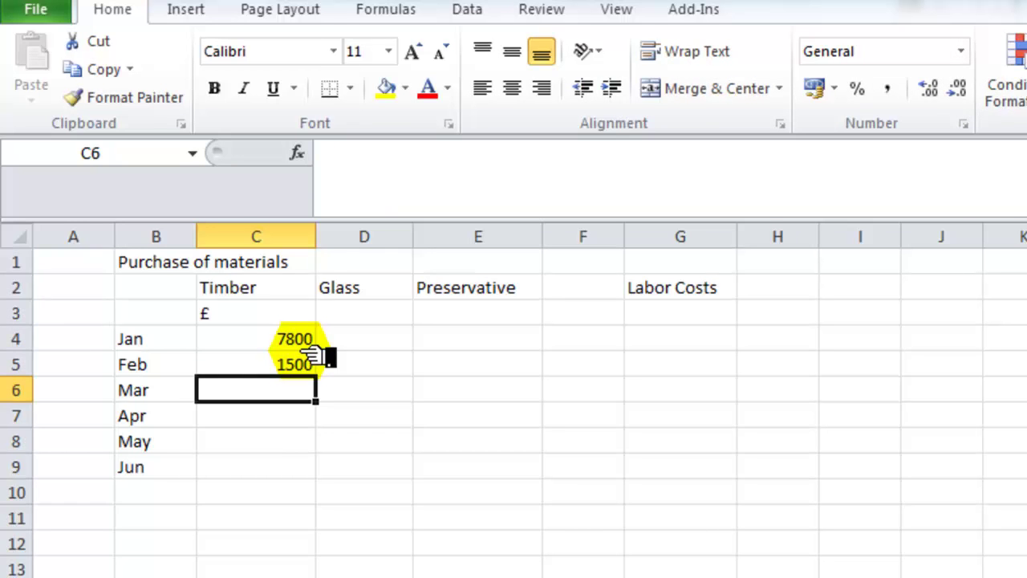
pyautogui.write('1600')
pyautogui.press('Return')
pyautogui.write('4')
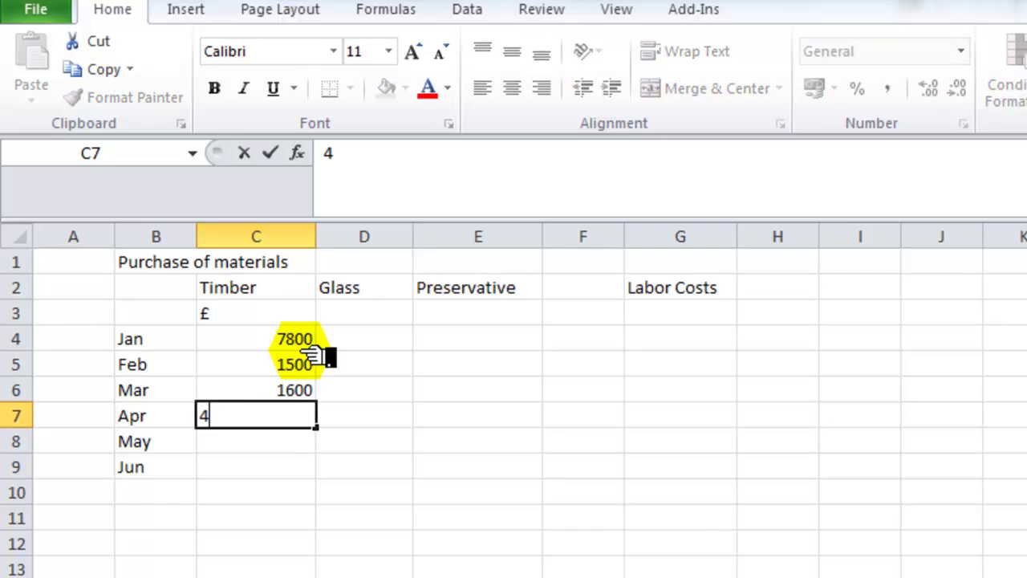
pyautogui.write('656')
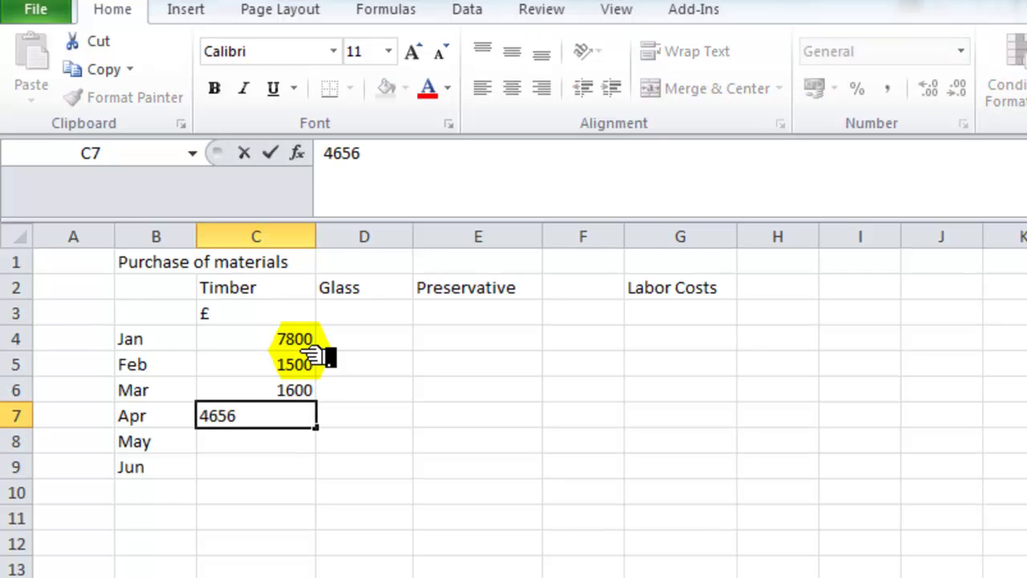
pyautogui.press('Return')
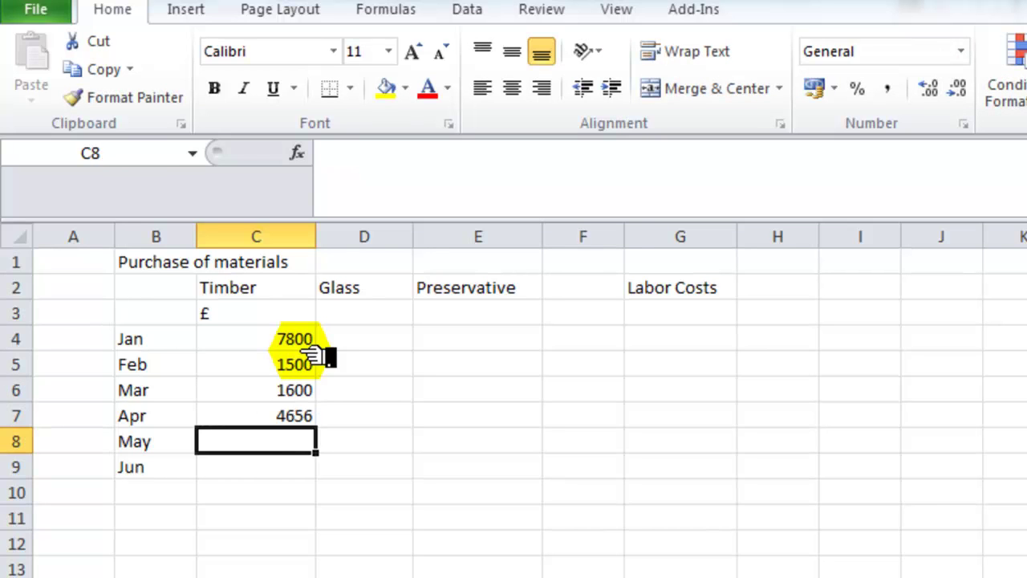
pyautogui.write('2310')
pyautogui.press('Return')
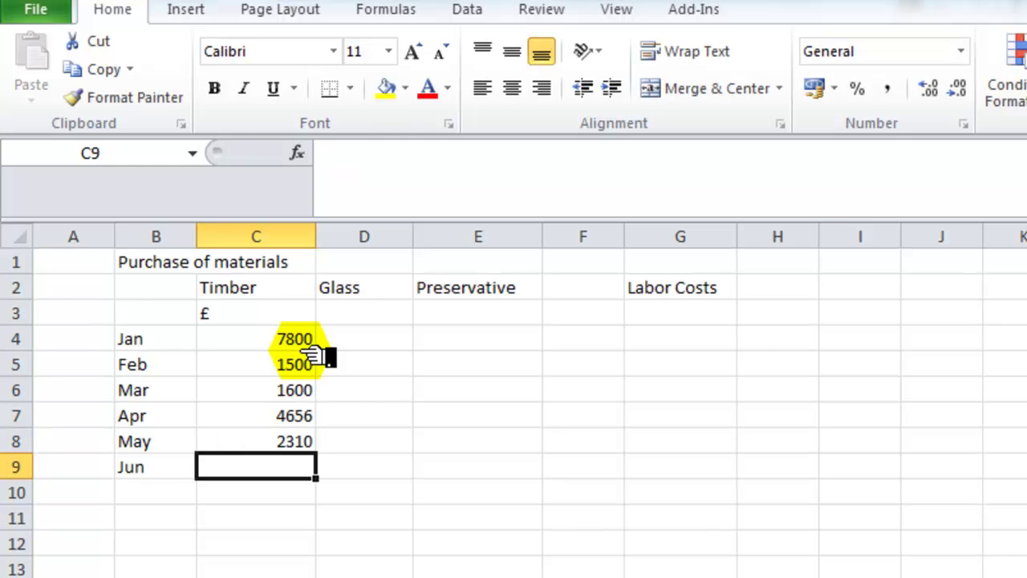
pyautogui.write('2100')
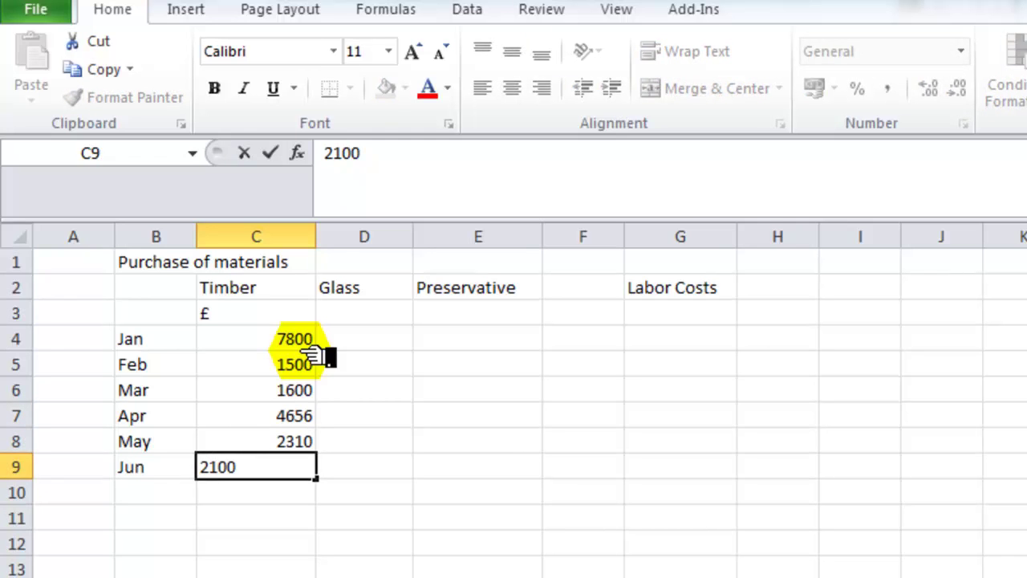
pyautogui.press('Return')
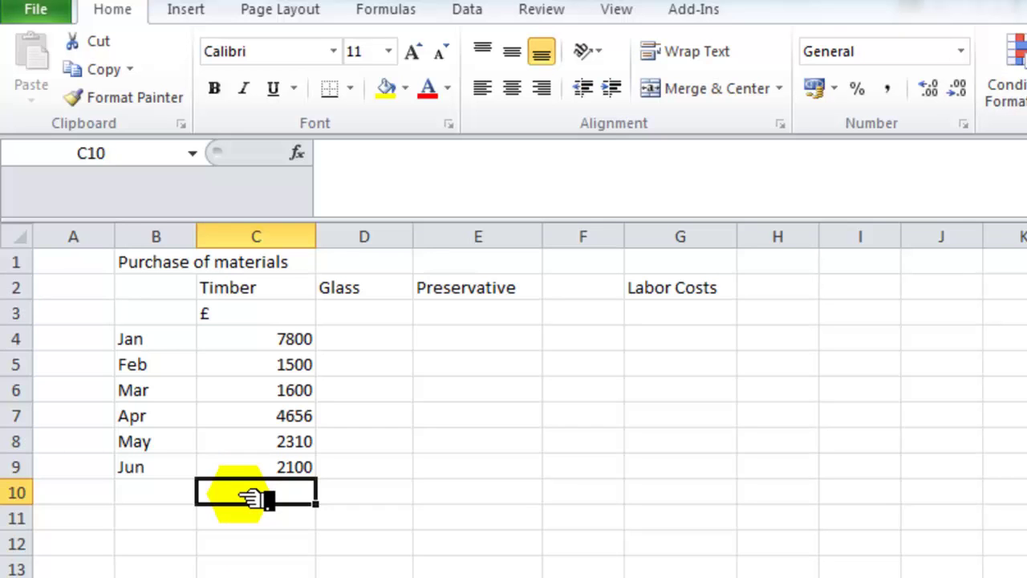
# - Enter =C4+C5+C6+C7+C8+C9 in C10, fixing a stray letter, to total Timber as 19966
pyautogui.write('=')
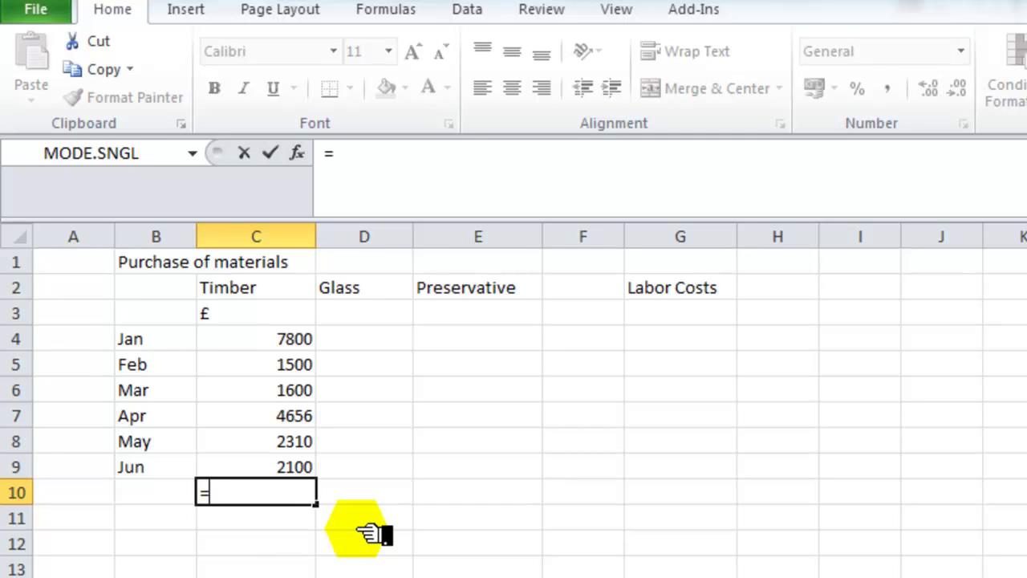
pyautogui.write('C4+')
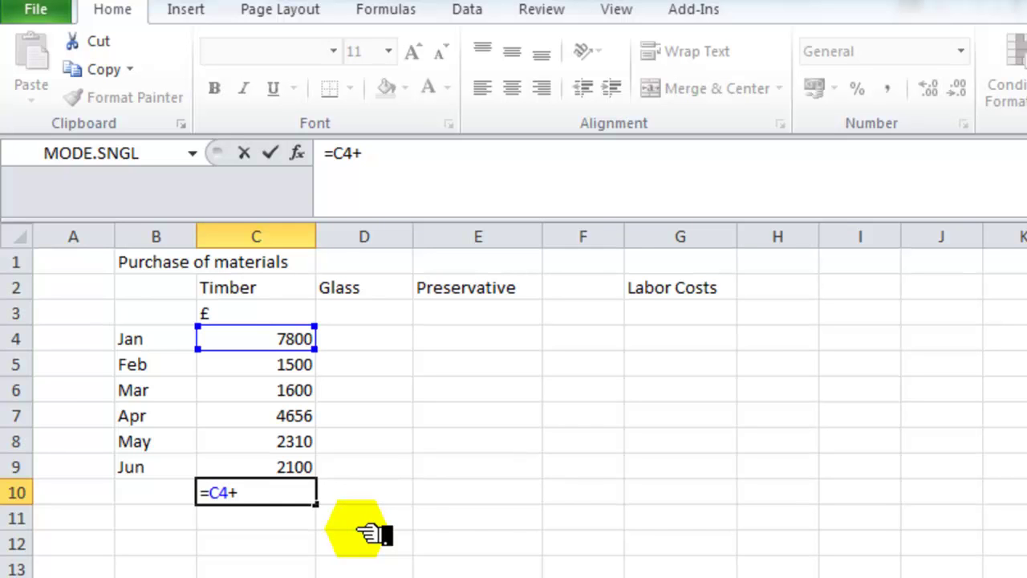
pyautogui.write('C5+')
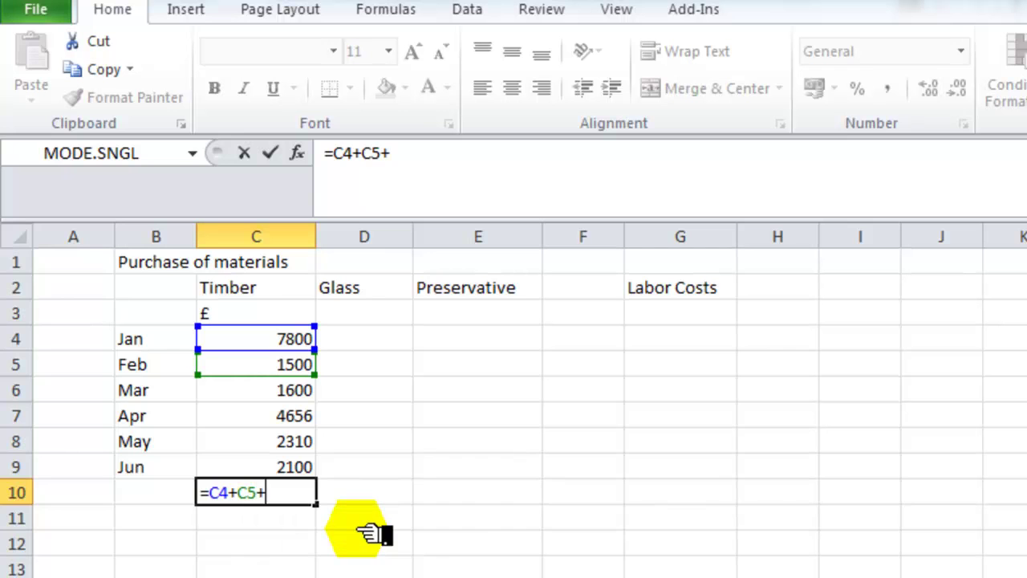
pyautogui.write('C6')
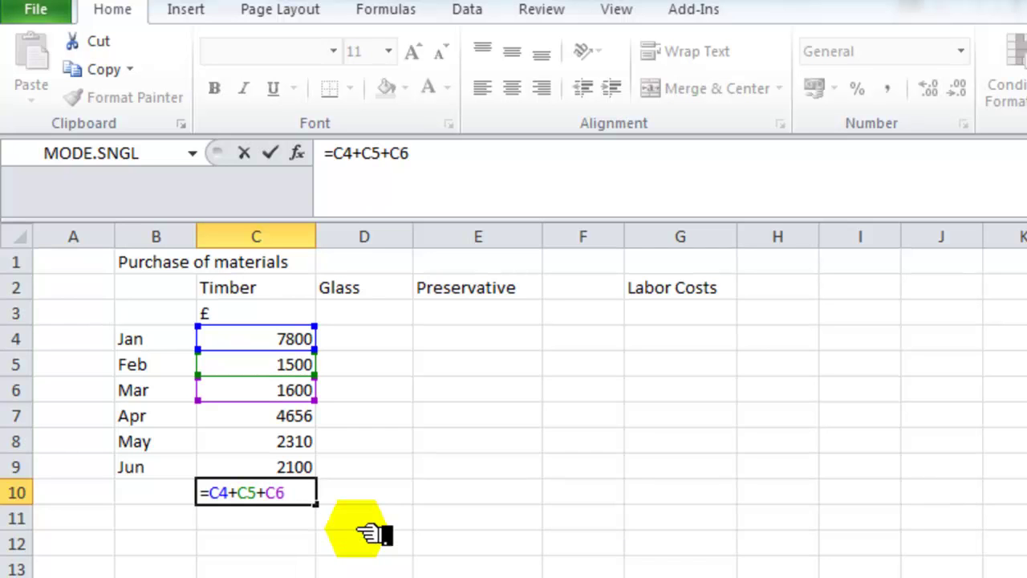
pyautogui.write('+')
pyautogui.write('C7')
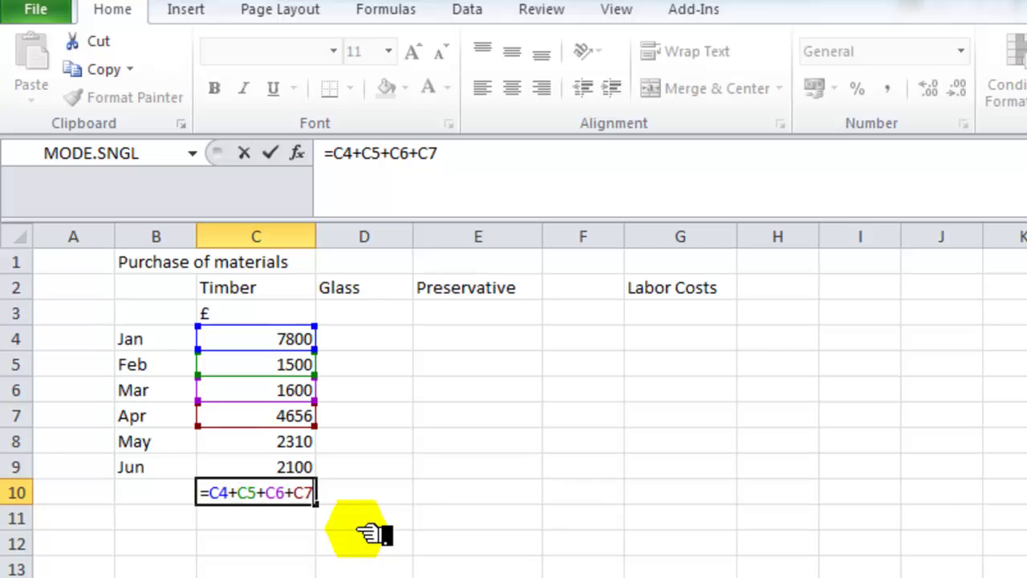
pyautogui.write('+C')
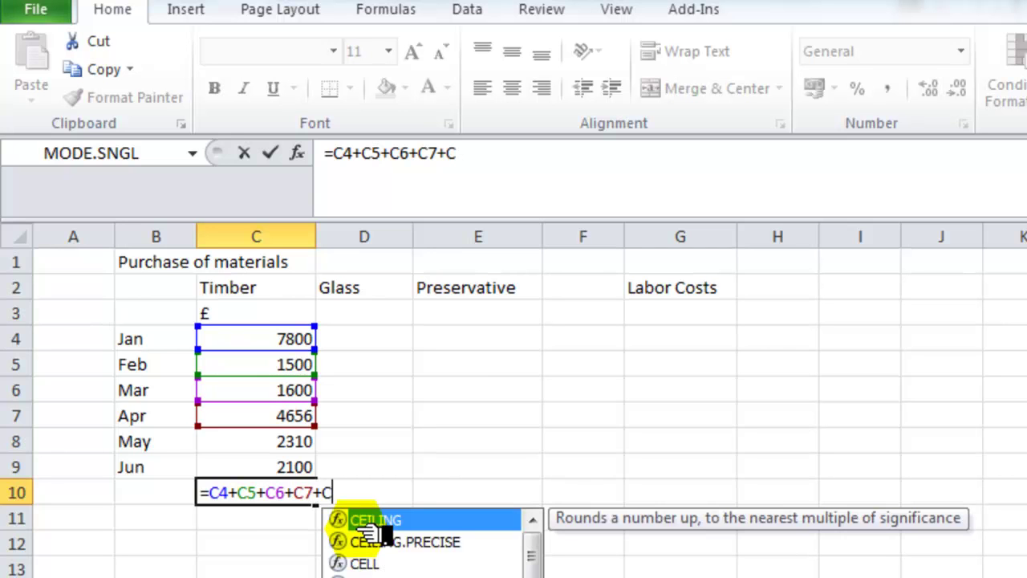
pyautogui.write('8')
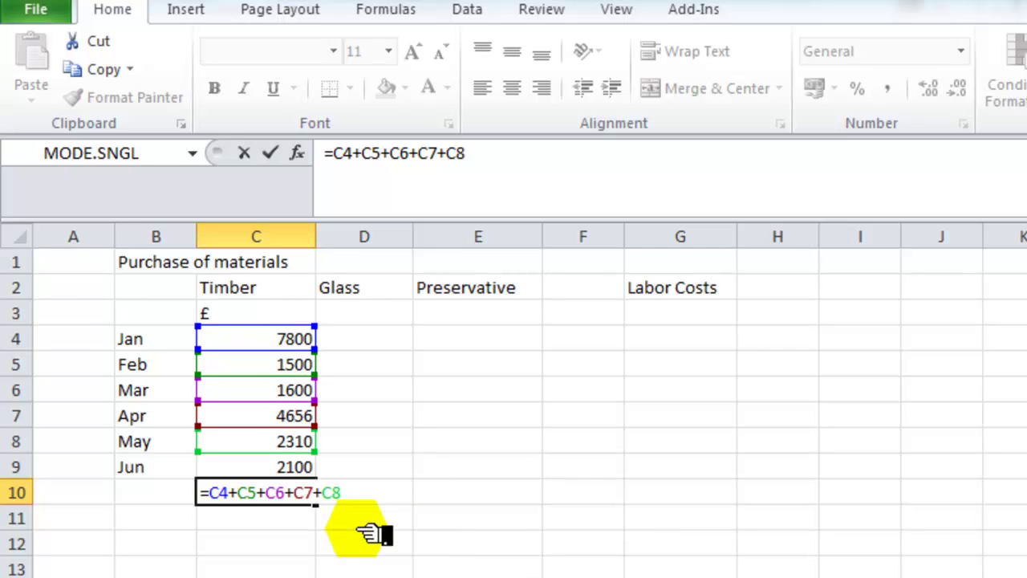
pyautogui.write('c')
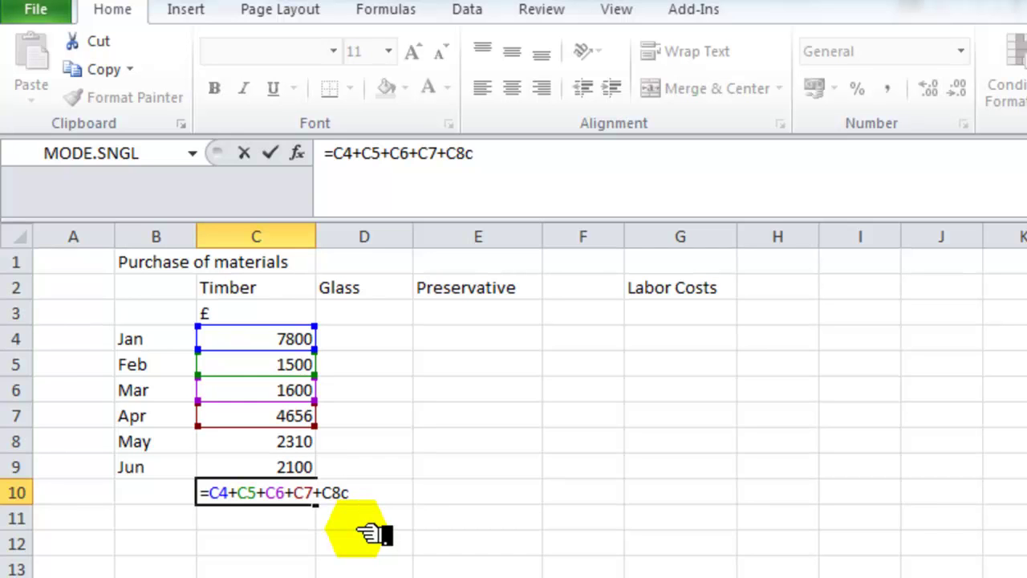
pyautogui.press('BackSpace')
pyautogui.write('+')
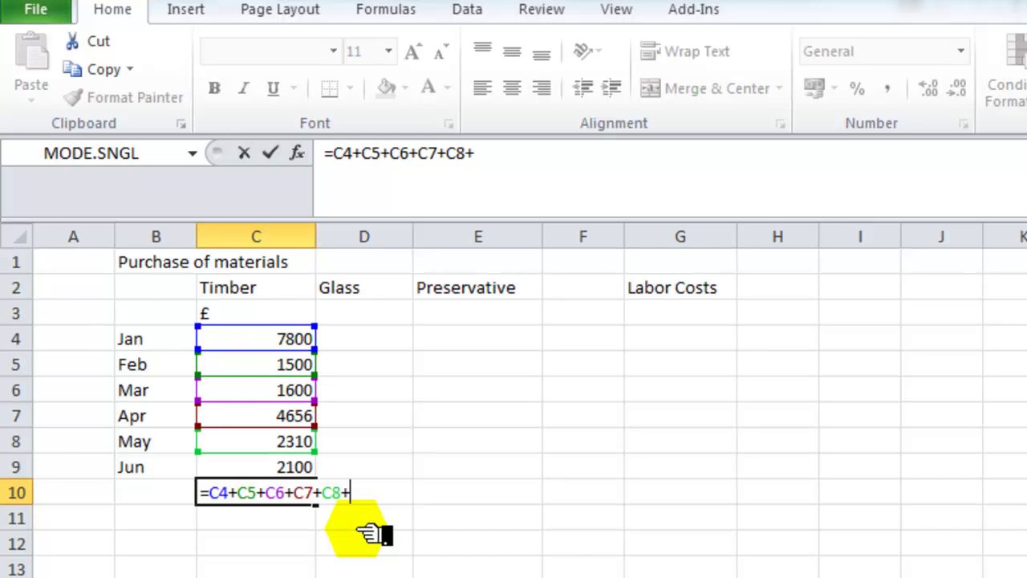
pyautogui.write('c9')
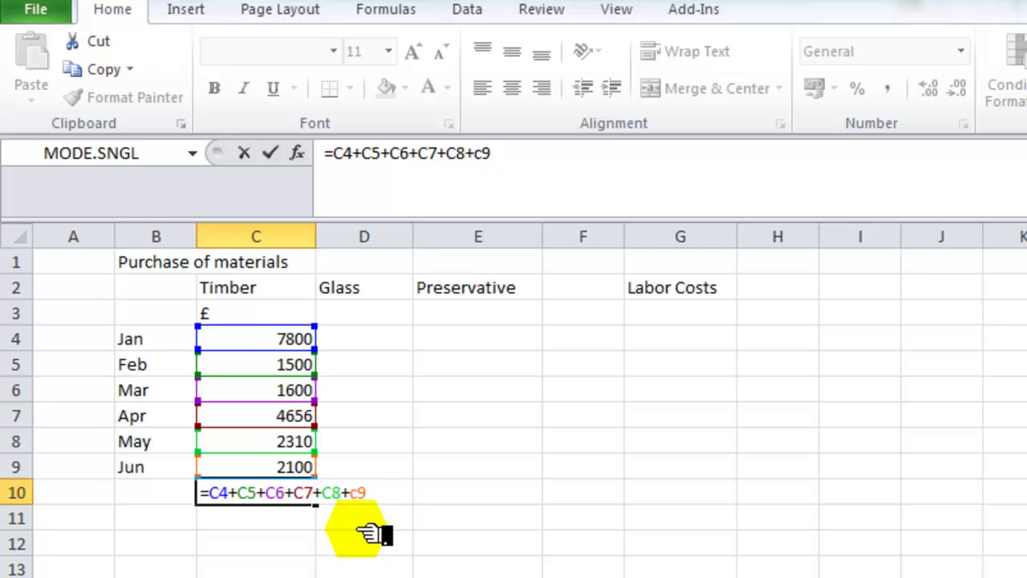
pyautogui.press('Return')
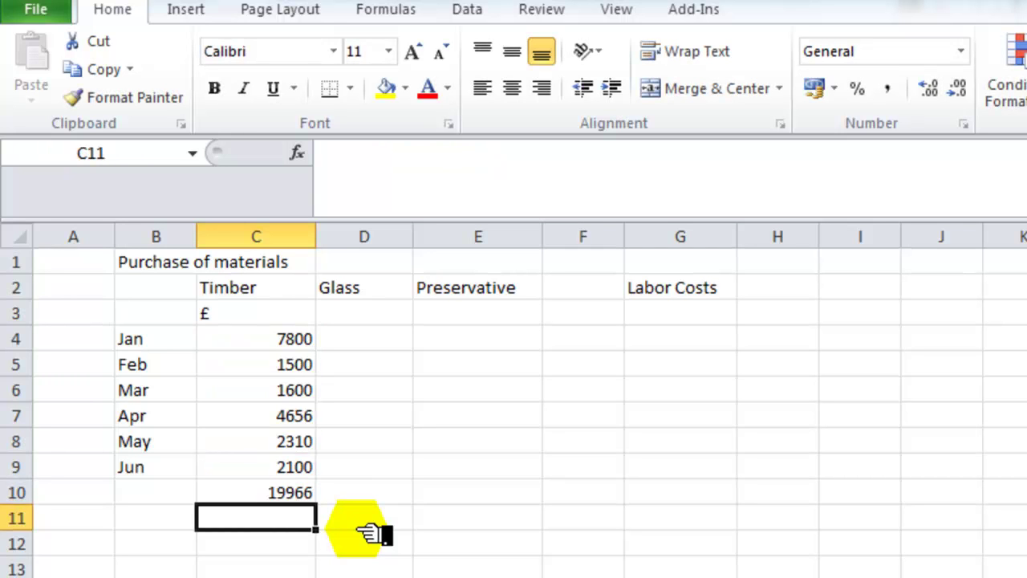
# - Replace the C10 Timber total with =SUM(C4:C9), still showing 19966
pyautogui.click(276, 496)
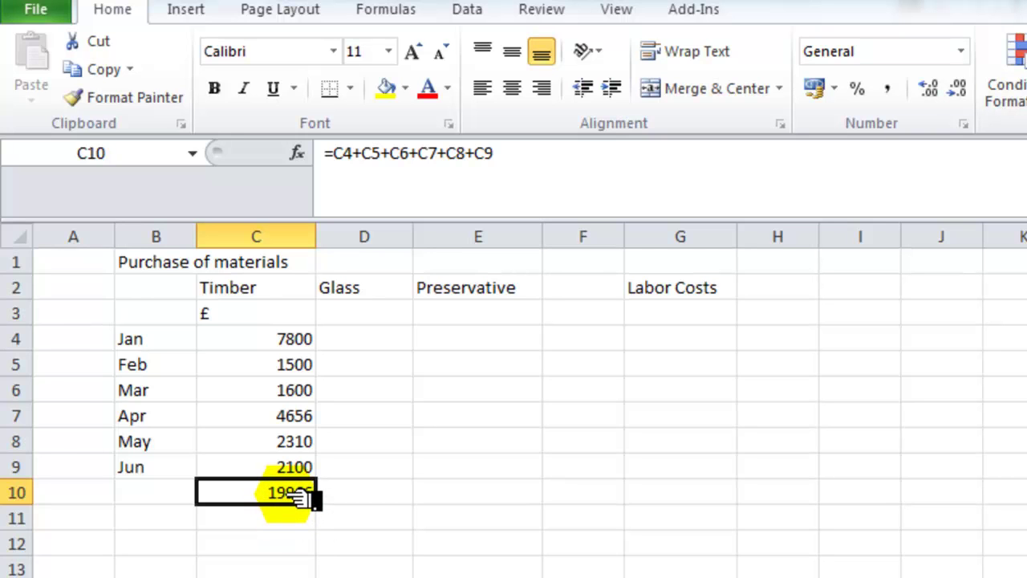
pyautogui.write('=')
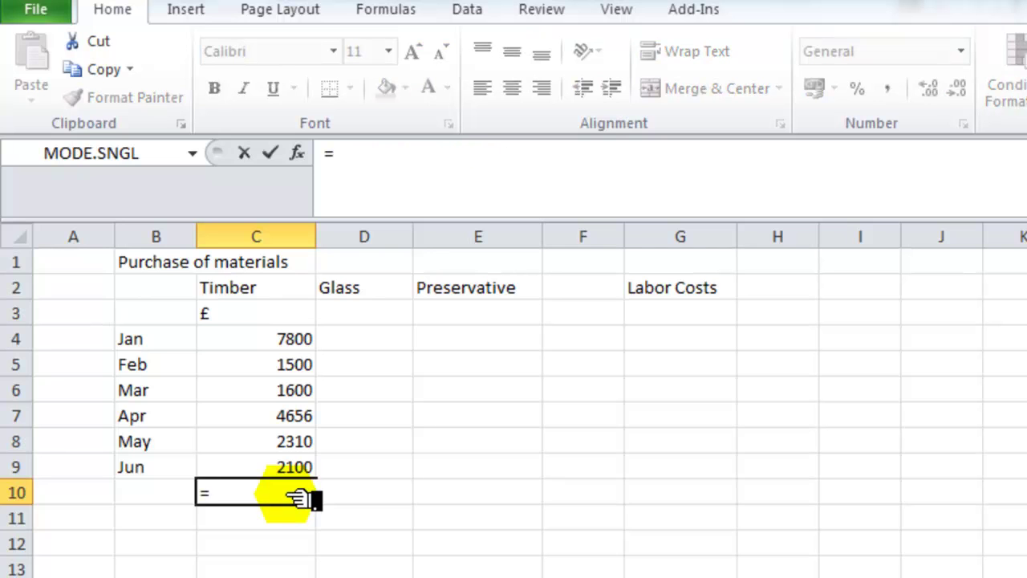
pyautogui.write('su')
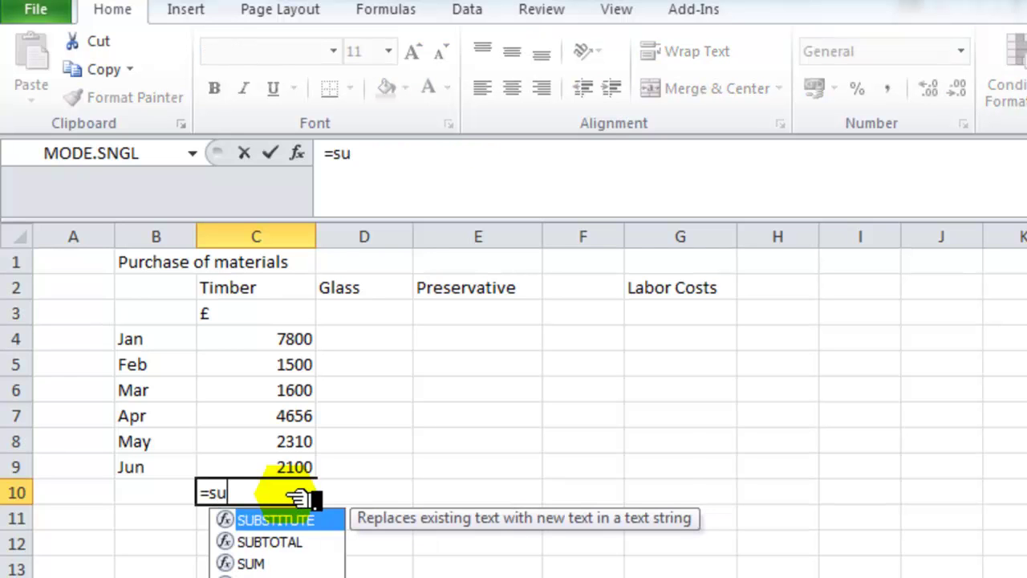
pyautogui.write('m(')
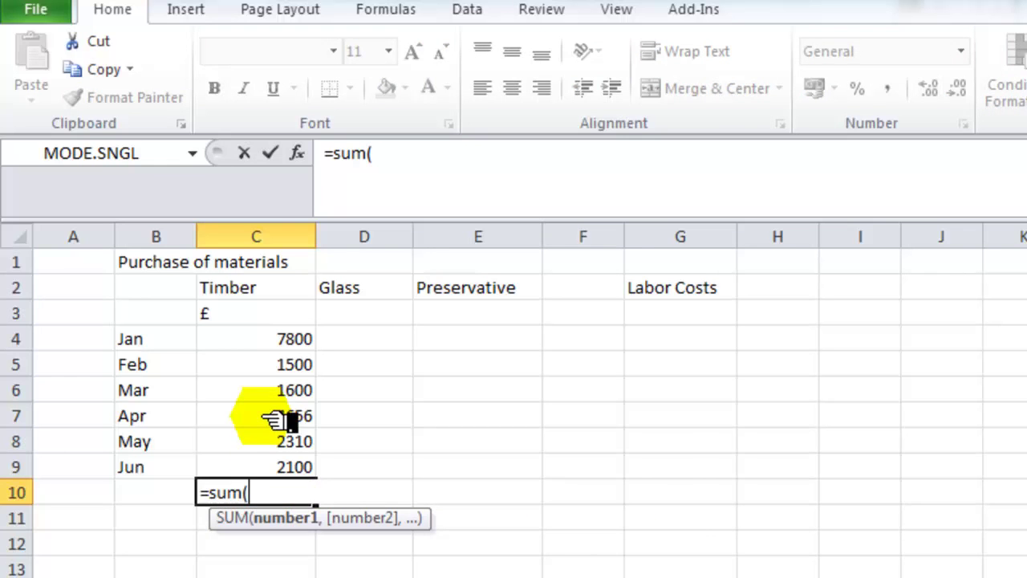
pyautogui.click(265, 345)
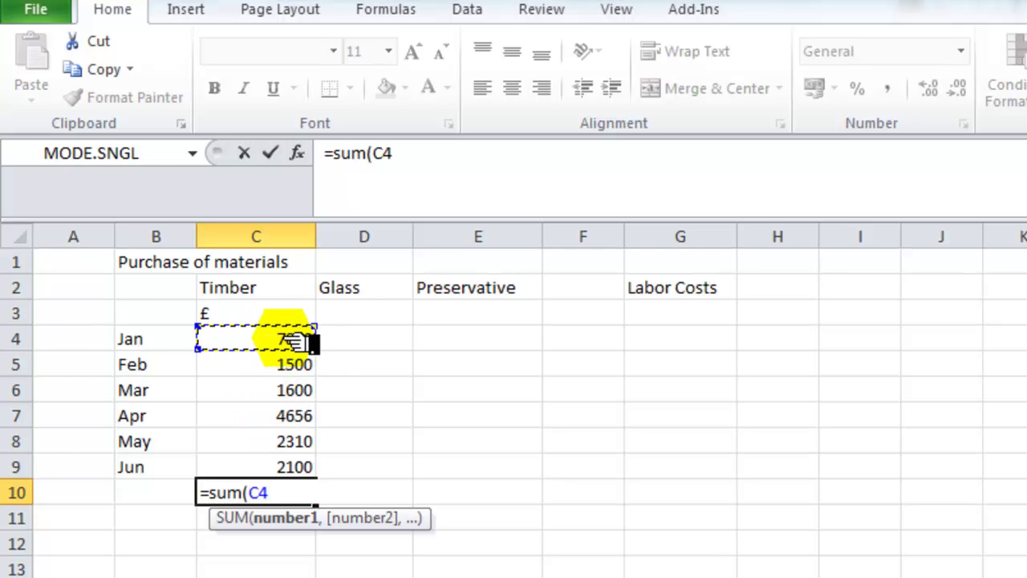
pyautogui.moveTo(270, 340); pyautogui.dragTo(262, 465)
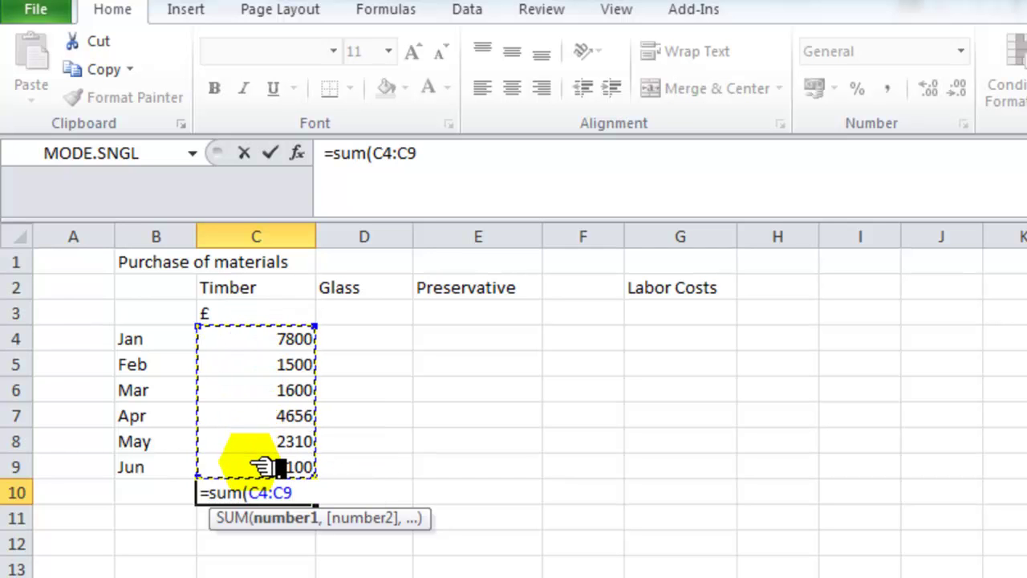
pyautogui.write(')')
pyautogui.press('Return')
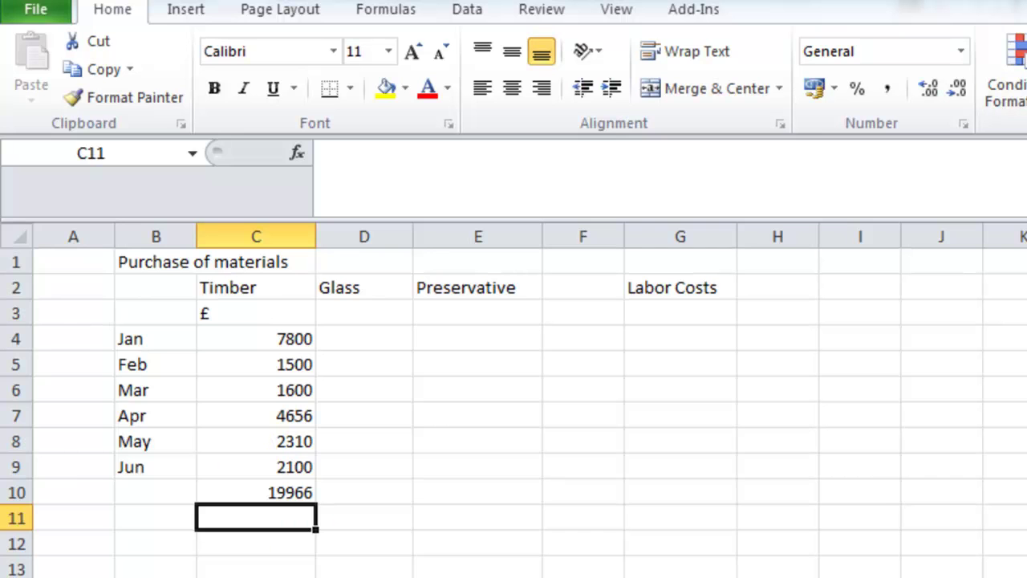
pyautogui.click(294, 491)
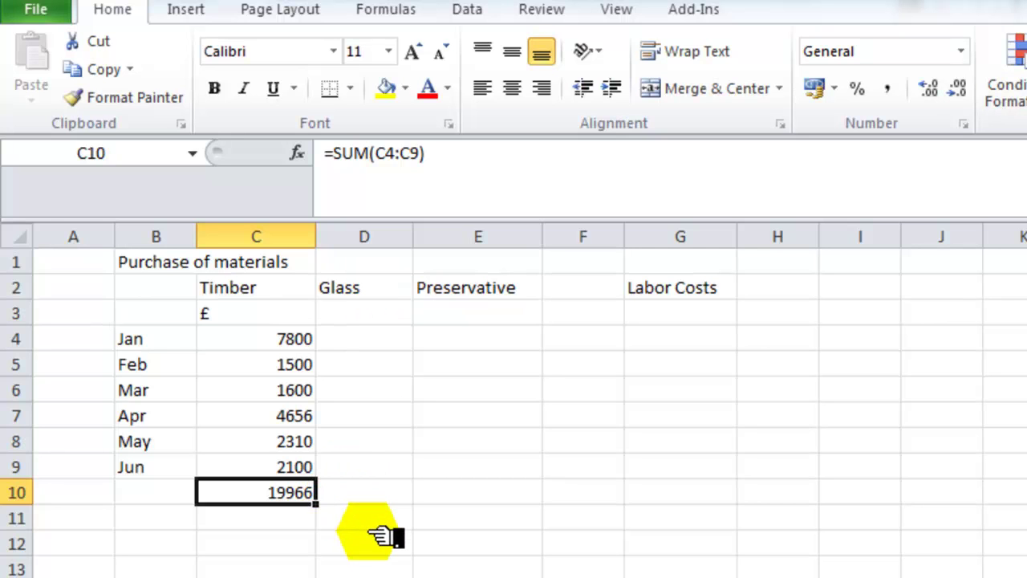
pyautogui.press('Delete')
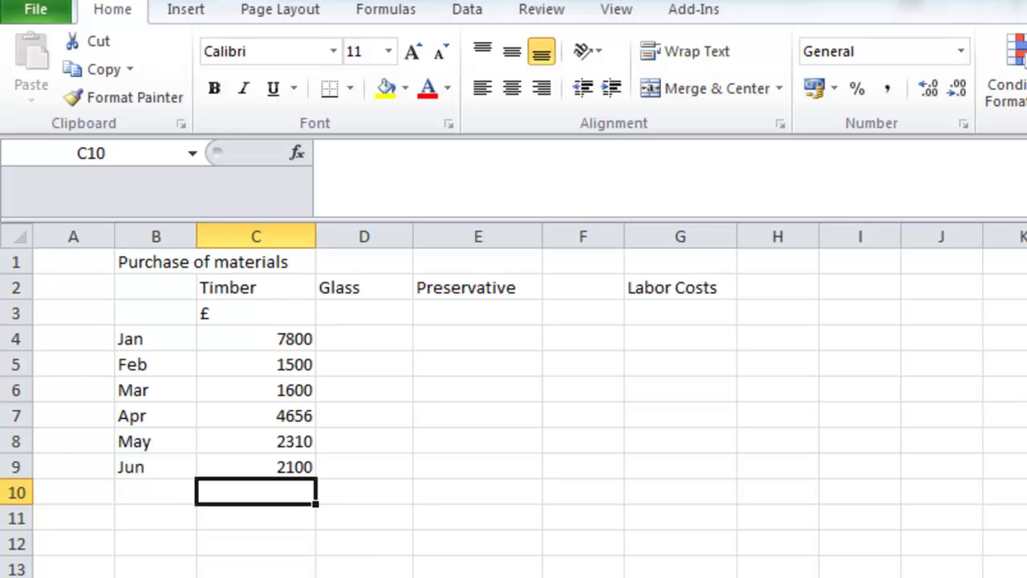
pyautogui.hotkey('alt', '=')
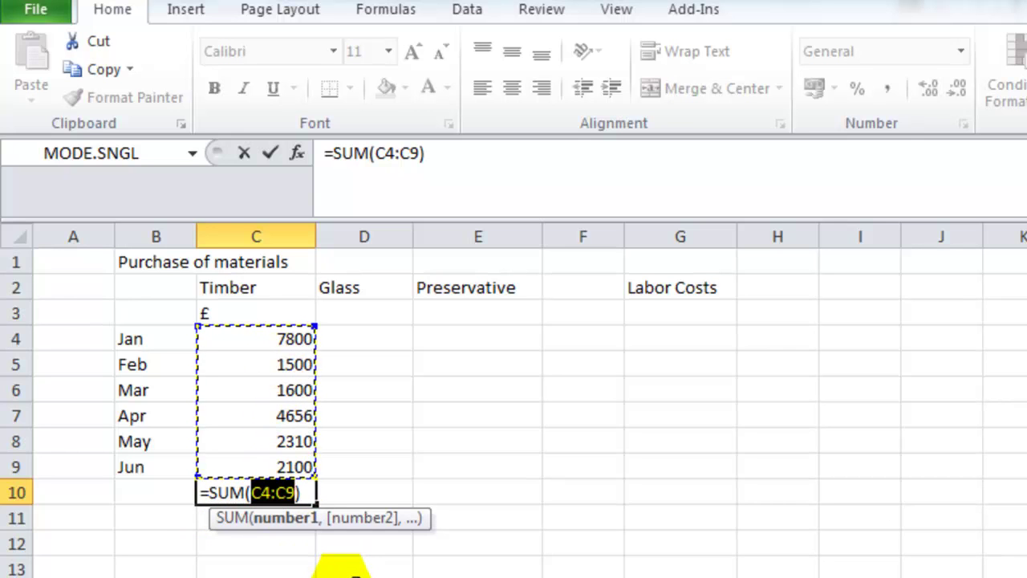
pyautogui.press('Return')
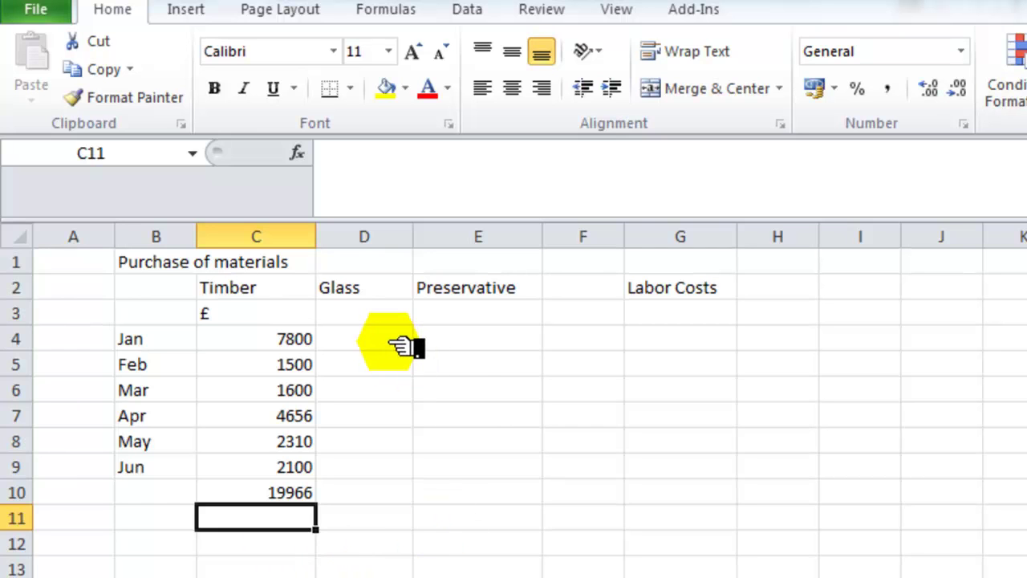
# - Enter 4500 as January's cost in both Glass (D4) and Preservative (E4)
pyautogui.click(401, 346)
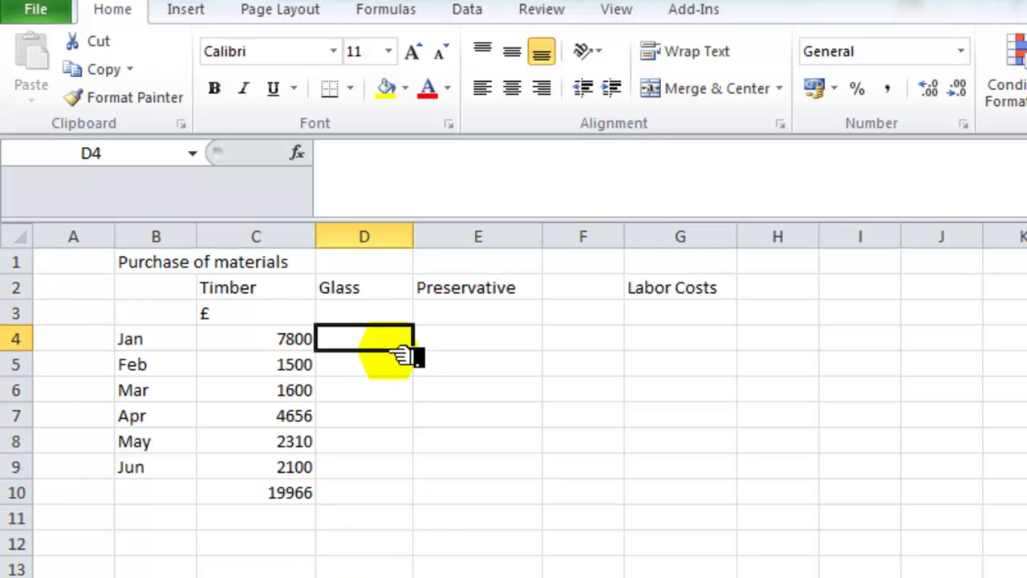
pyautogui.write('4500')
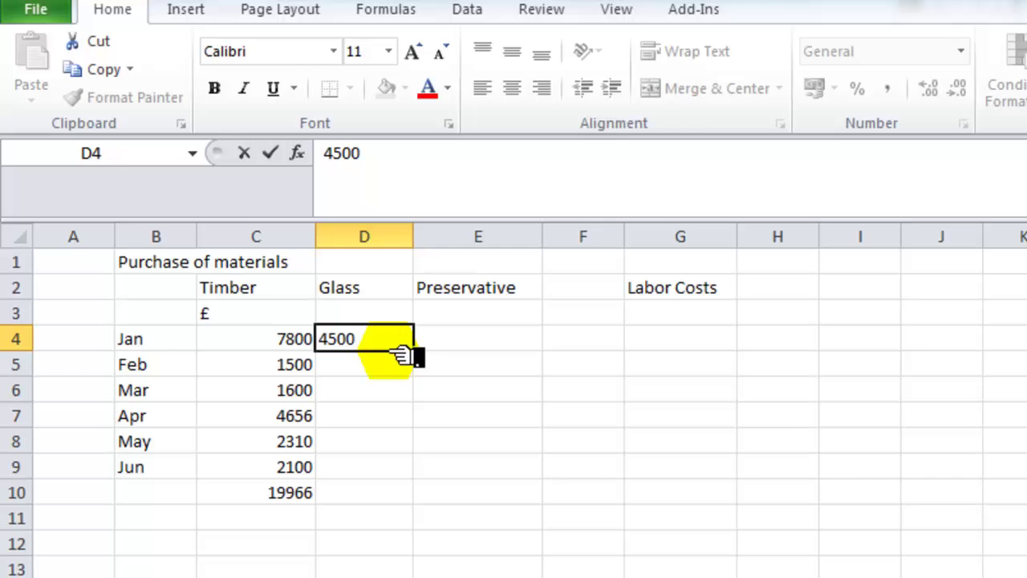
pyautogui.press('Tab')
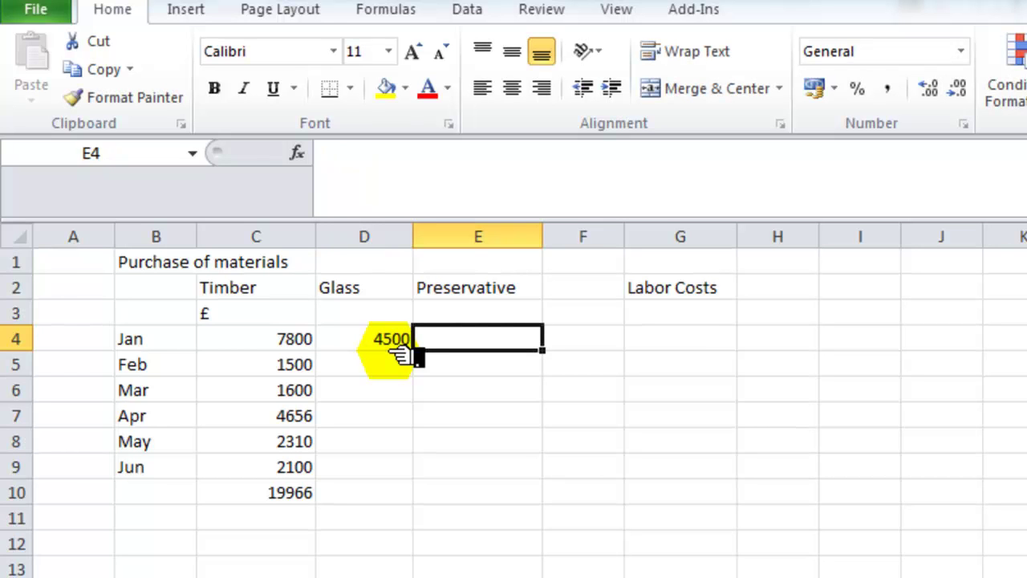
pyautogui.write('4500')
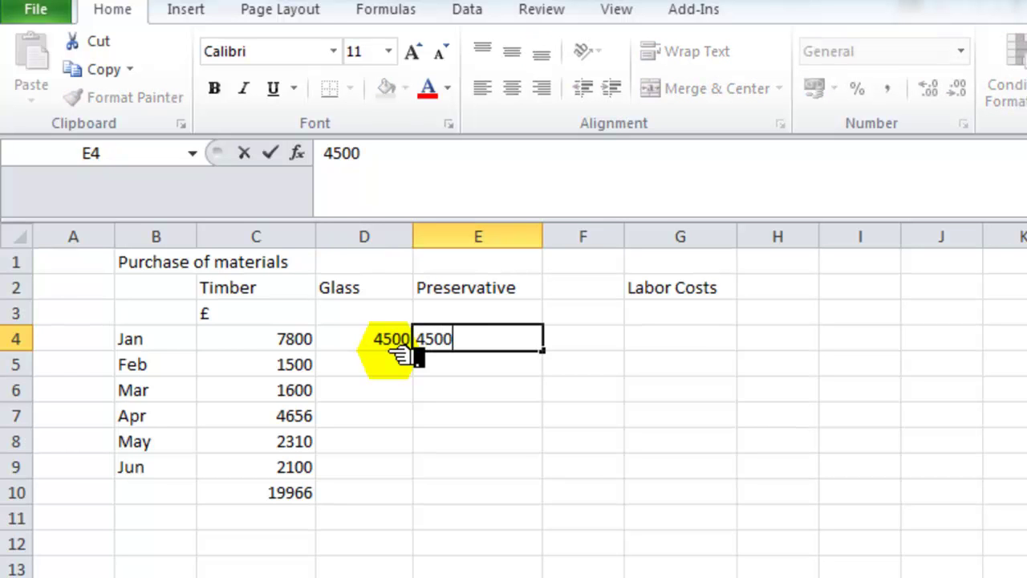
pyautogui.click(594, 351)
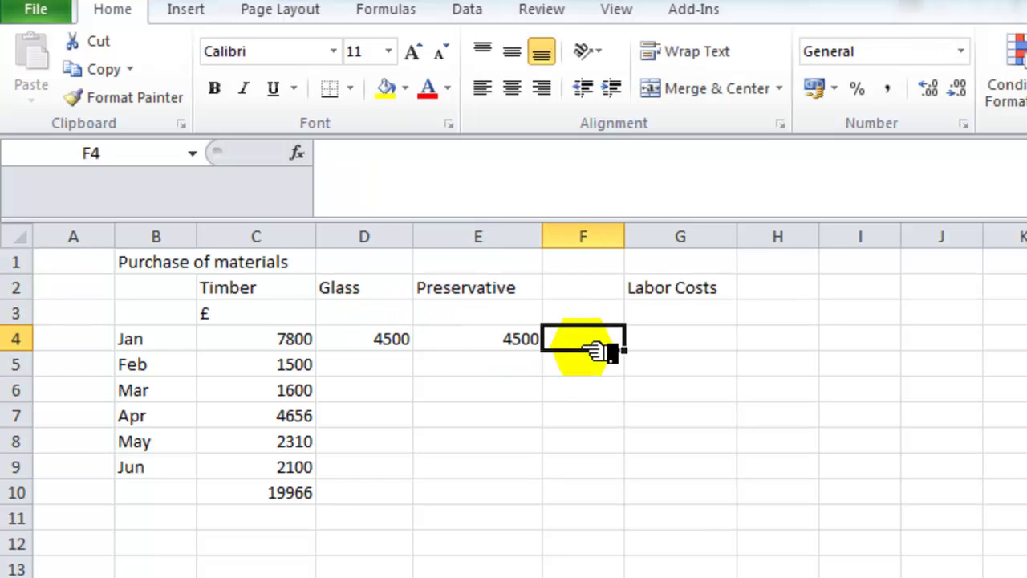
pyautogui.click(566, 288)
# - Add the heading 'Total materials' in F2 and widen column F to fit it
pyautogui.write('T')
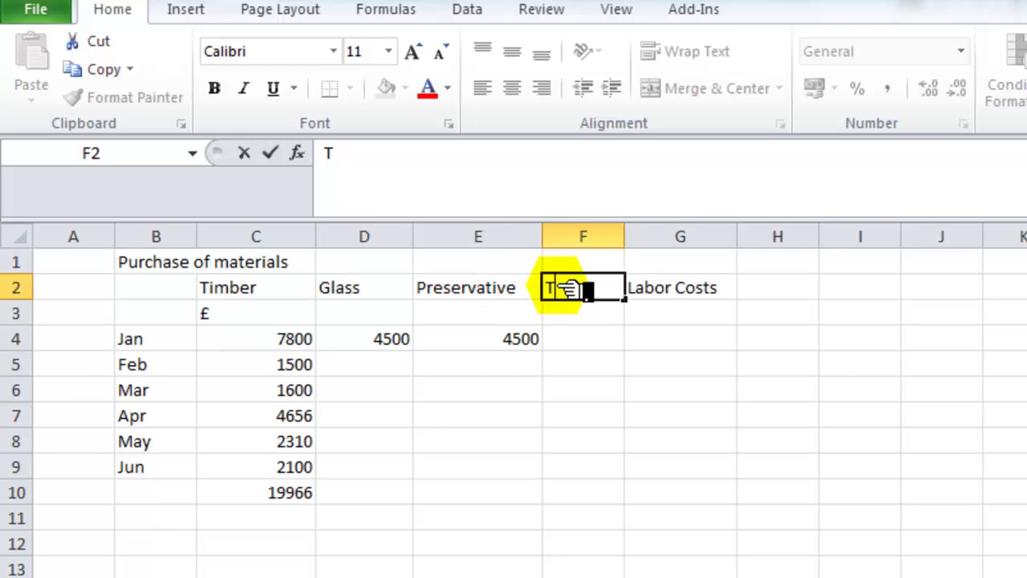
pyautogui.write('otal m')
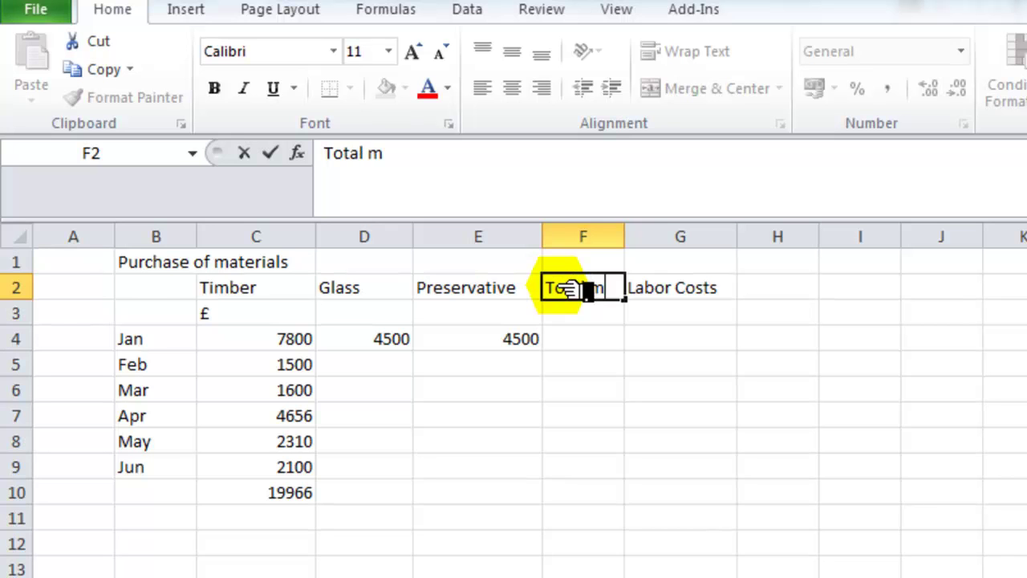
pyautogui.write('aterials')
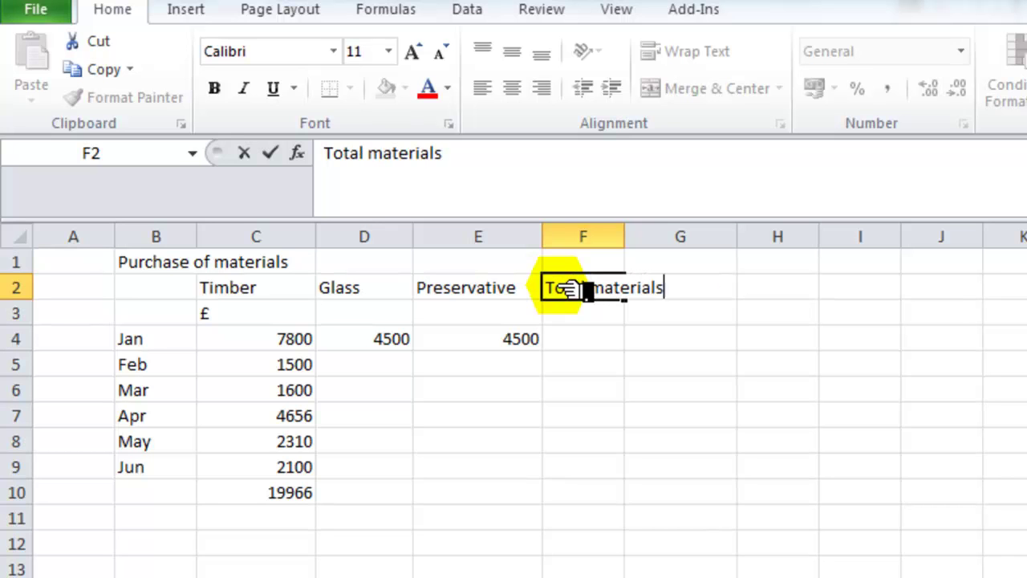
pyautogui.press('Return')
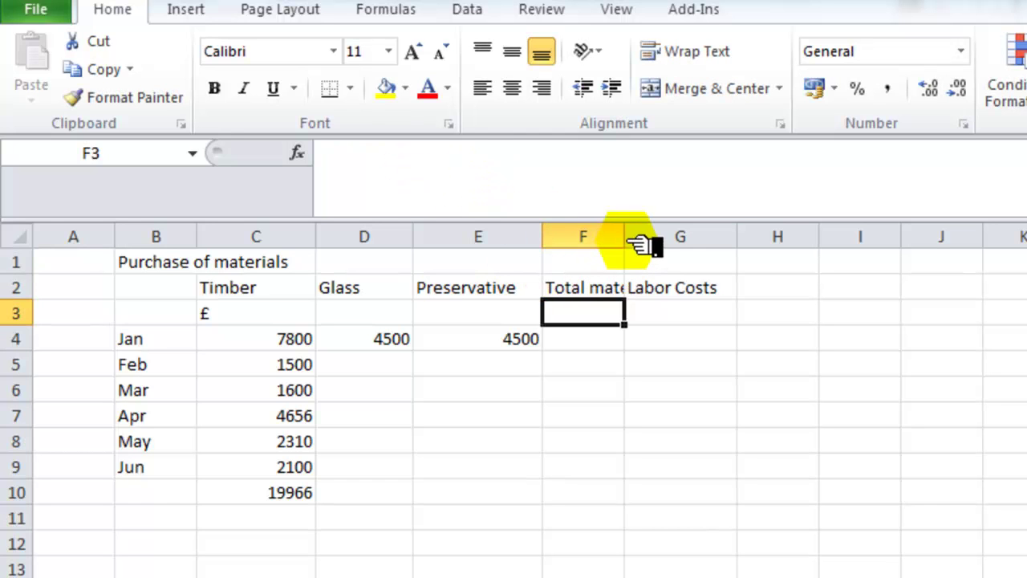
pyautogui.moveTo(625, 238); pyautogui.dragTo(662, 245)
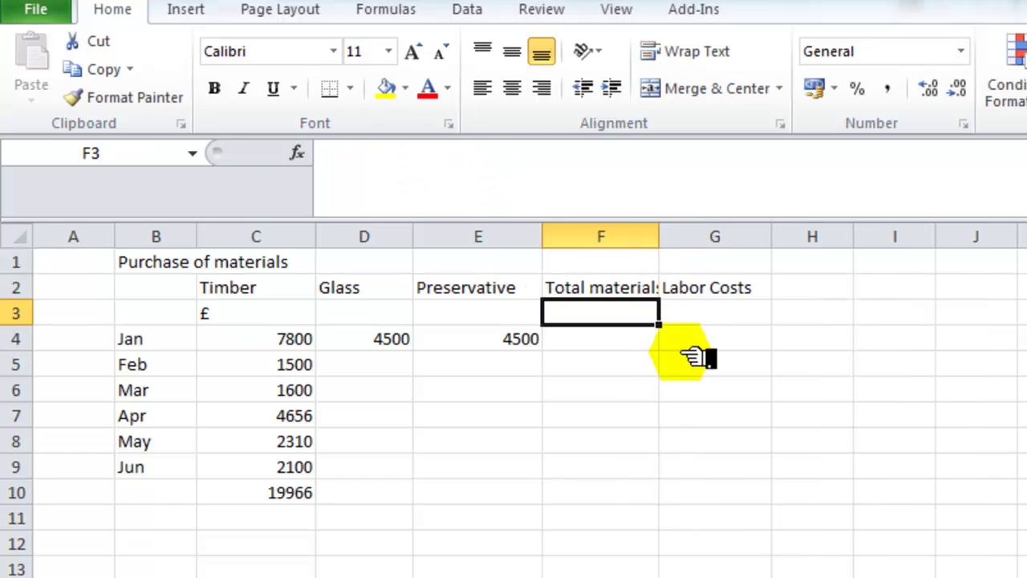
# - AutoSum January's Timber, Glass and Preservative (C4:E4) in F4, giving 16800
pyautogui.click(618, 347)
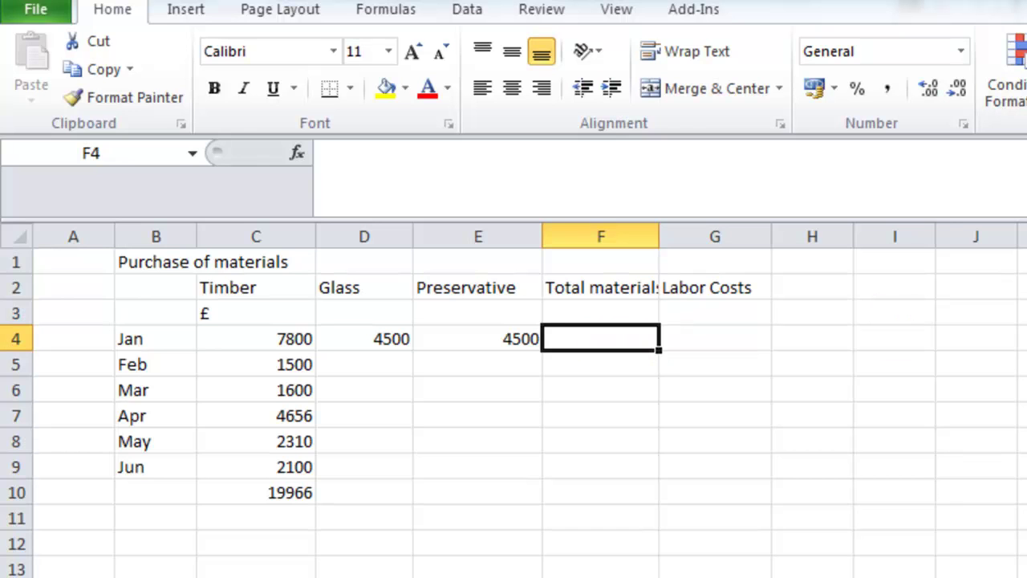
pyautogui.hotkey('alt', '=')
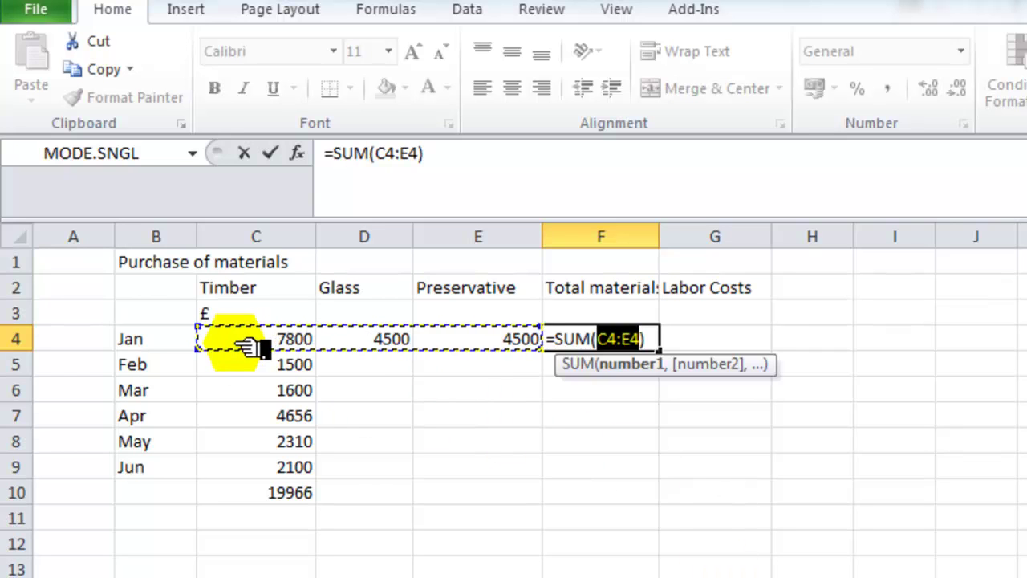
pyautogui.moveTo(253, 338); pyautogui.dragTo(536, 337)
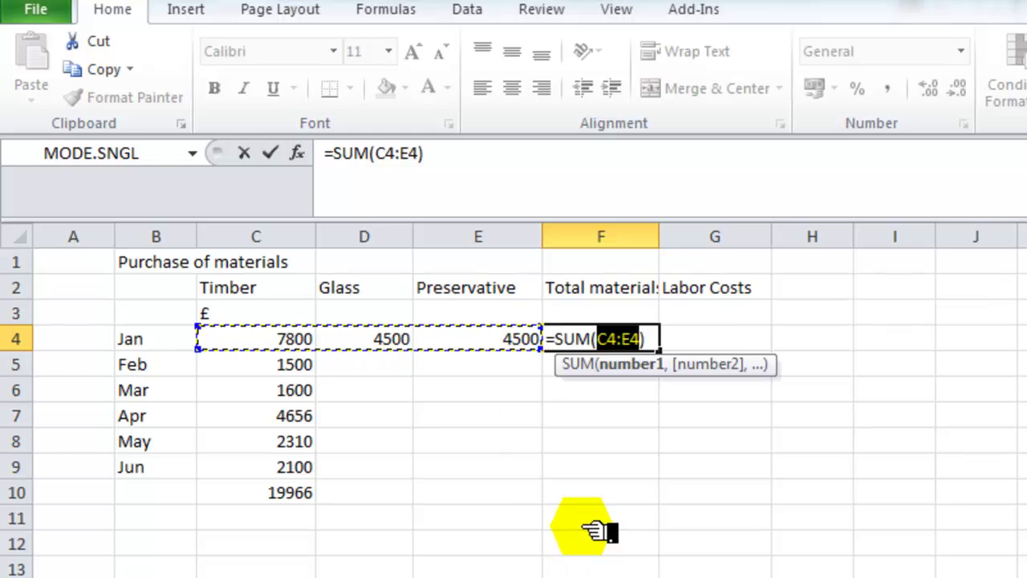
pyautogui.press('Return')
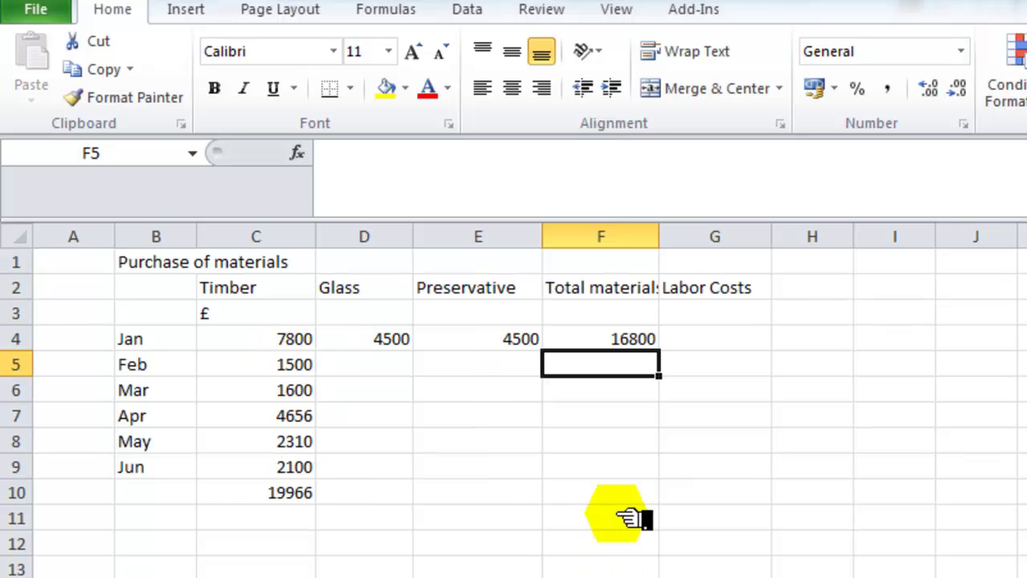
# - Enter =SUM(C4:E9) in F10 for a materials grand total of 28966
pyautogui.click(610, 498)
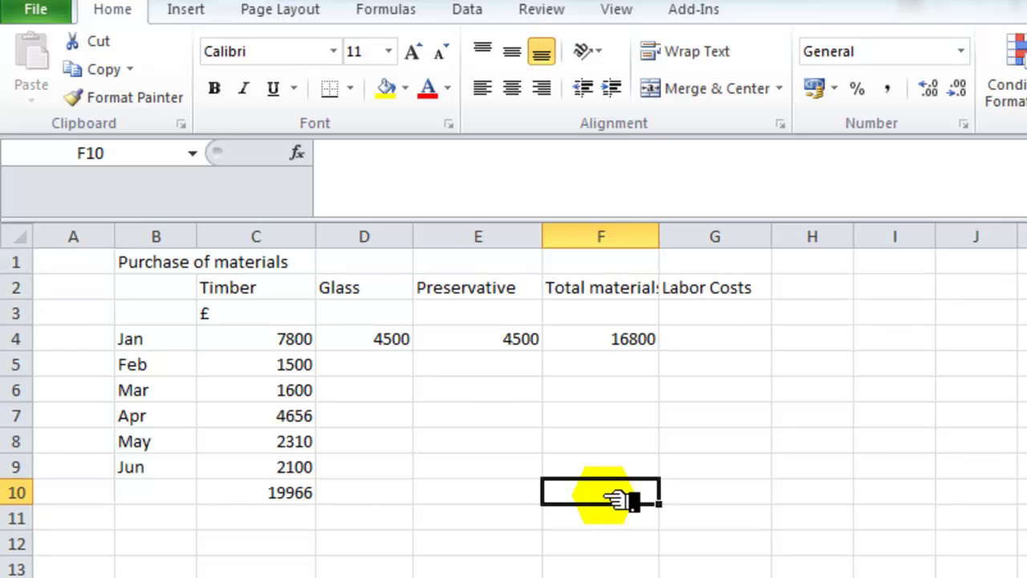
pyautogui.write('=')
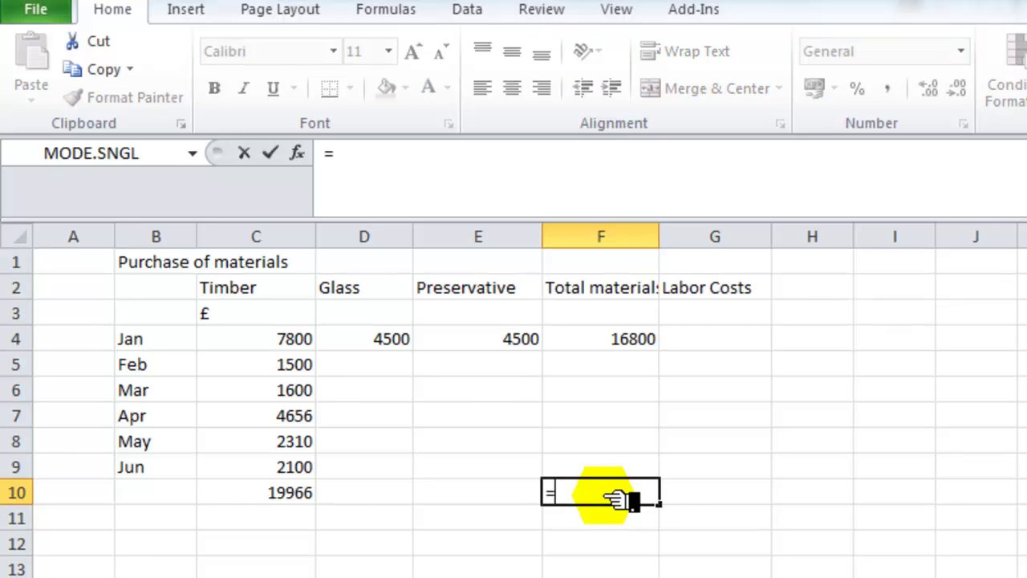
pyautogui.write('sum')
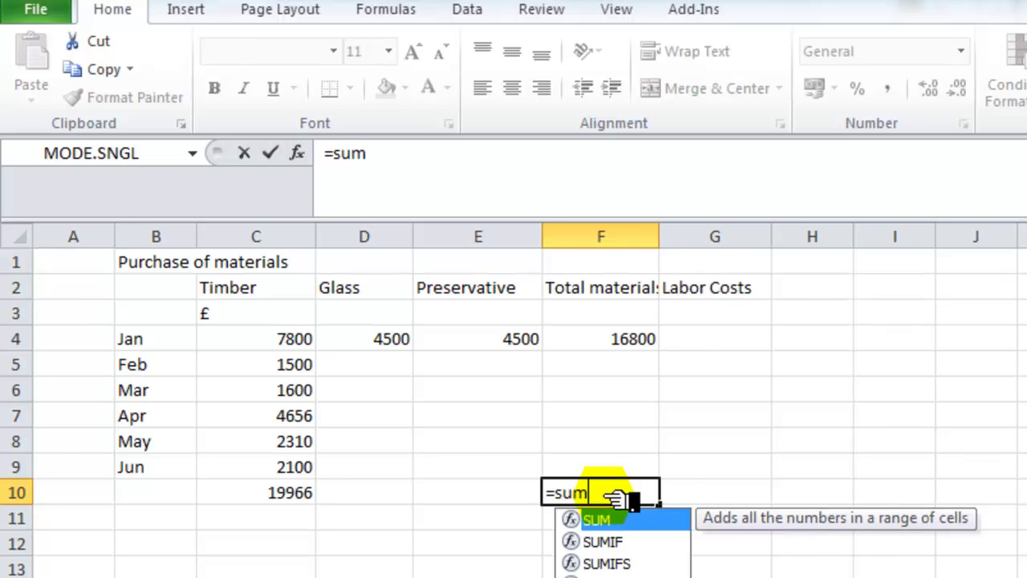
pyautogui.write('(')
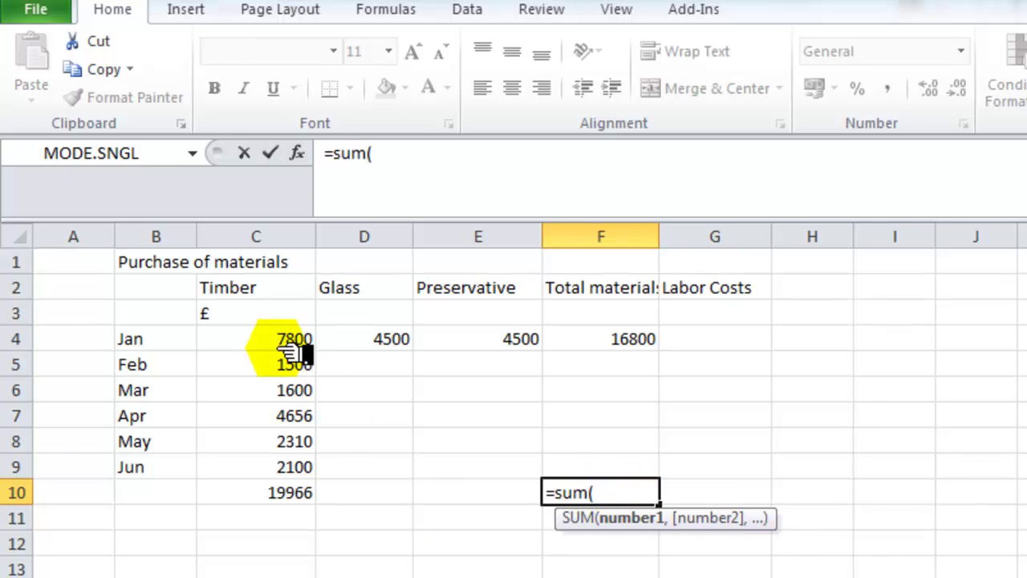
pyautogui.moveTo(267, 346); pyautogui.dragTo(508, 478)
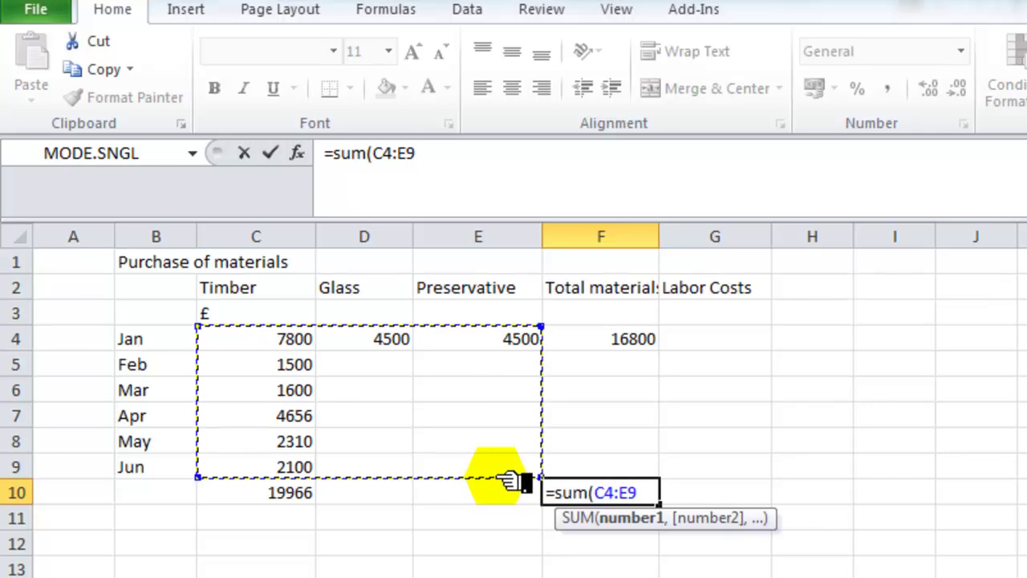
pyautogui.press('Return')
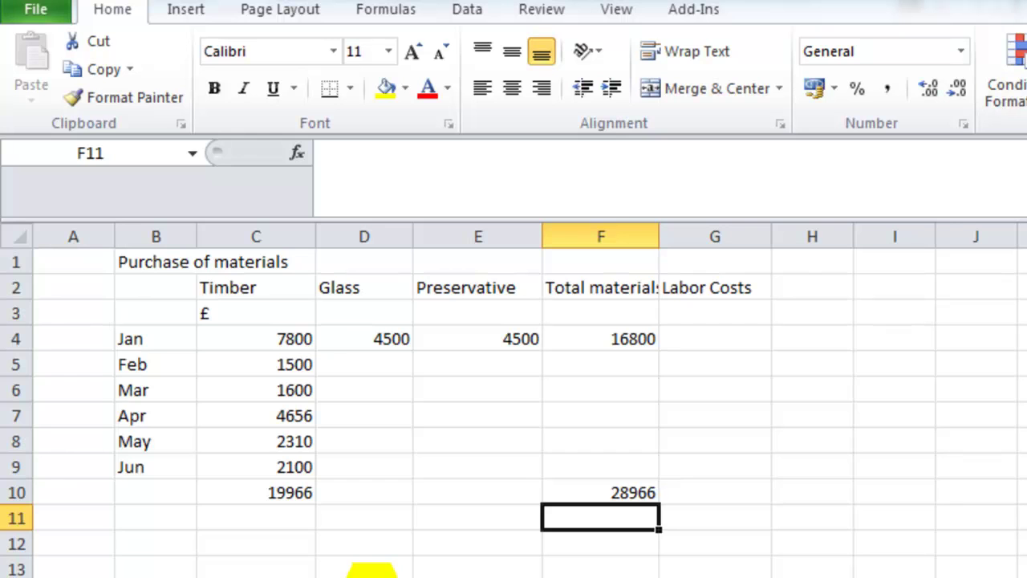
pyautogui.hotkey('ctrl', '`')
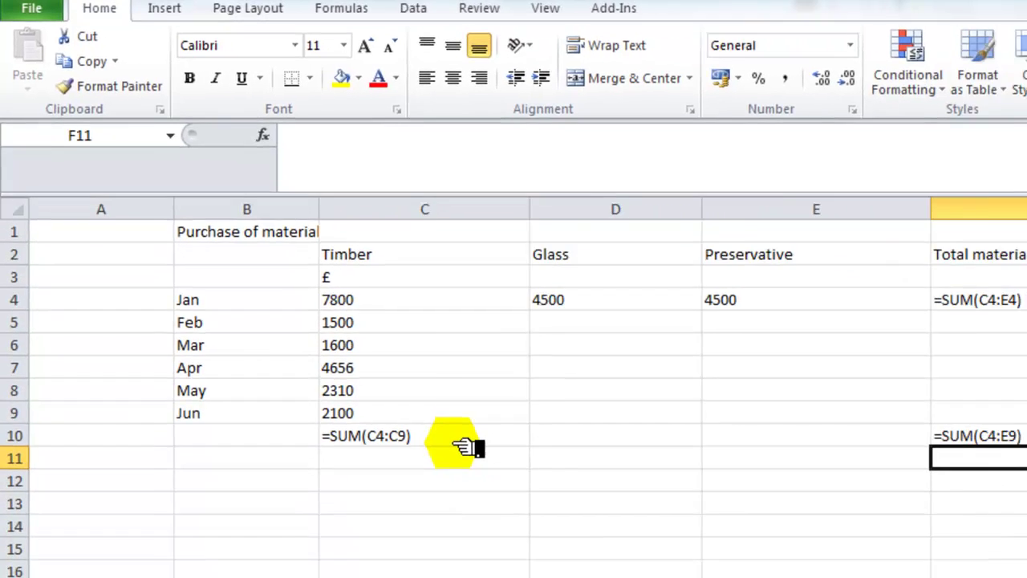
pyautogui.hotkey('ctrl', '`')
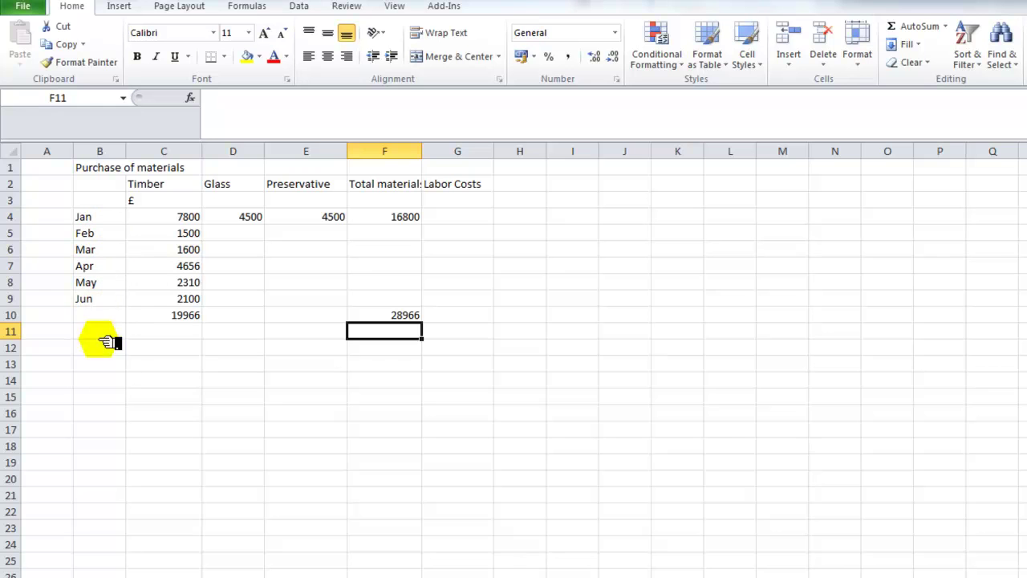
# - Autofill B13:B21 with the months Jan through Sep
pyautogui.click(111, 365)
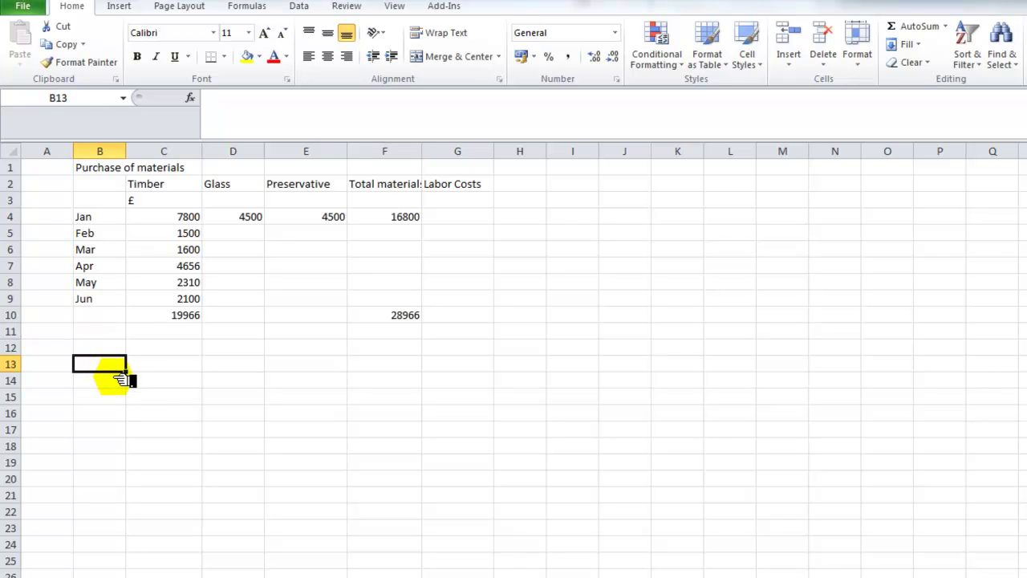
pyautogui.write('Jan')
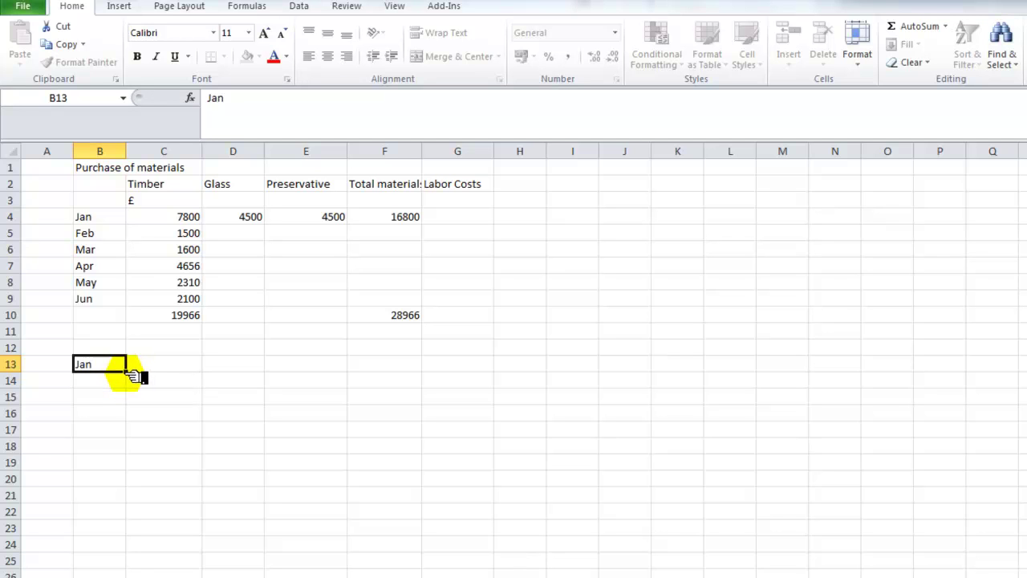
pyautogui.moveTo(127, 373); pyautogui.dragTo(130, 502)
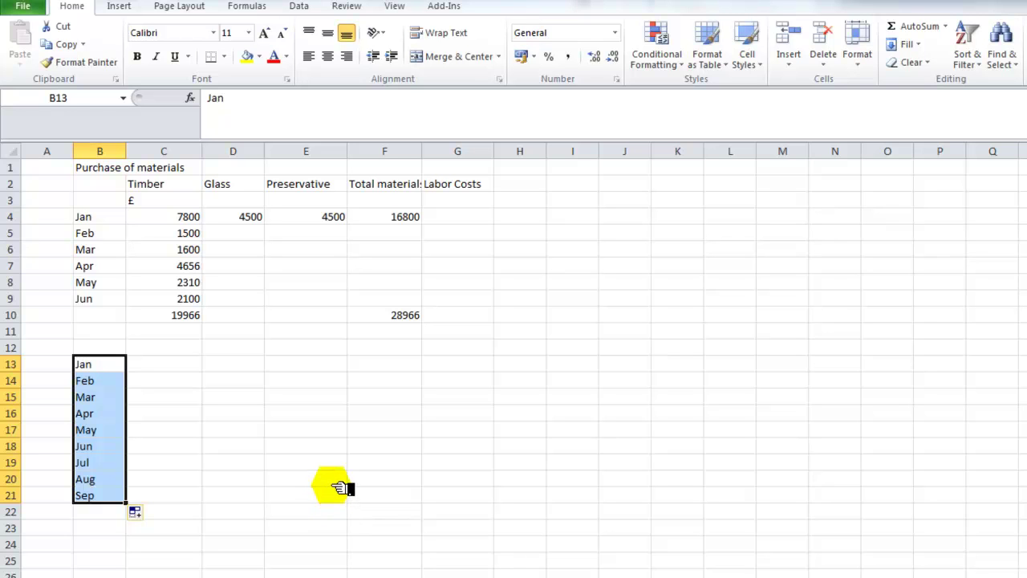
# - Autofill C13:C21 with a weekday series starting from Mon
pyautogui.click(163, 371)
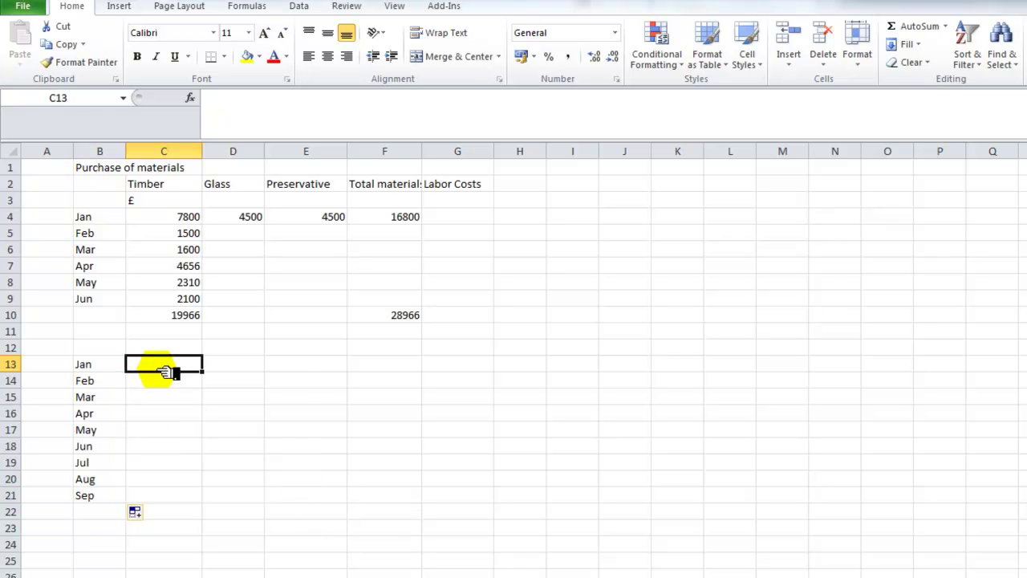
pyautogui.write('Mon')
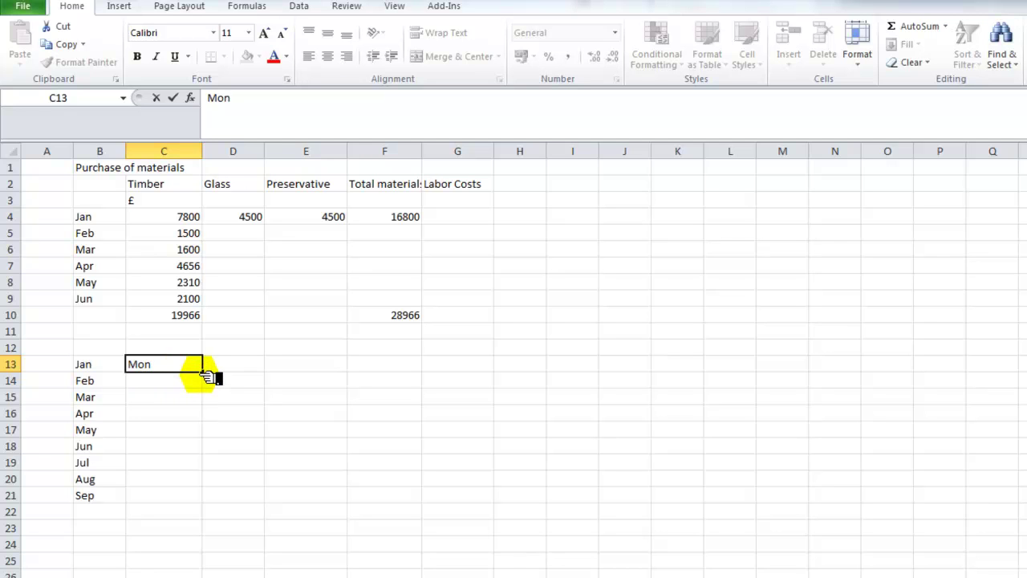
pyautogui.moveTo(208, 374); pyautogui.dragTo(184, 504)
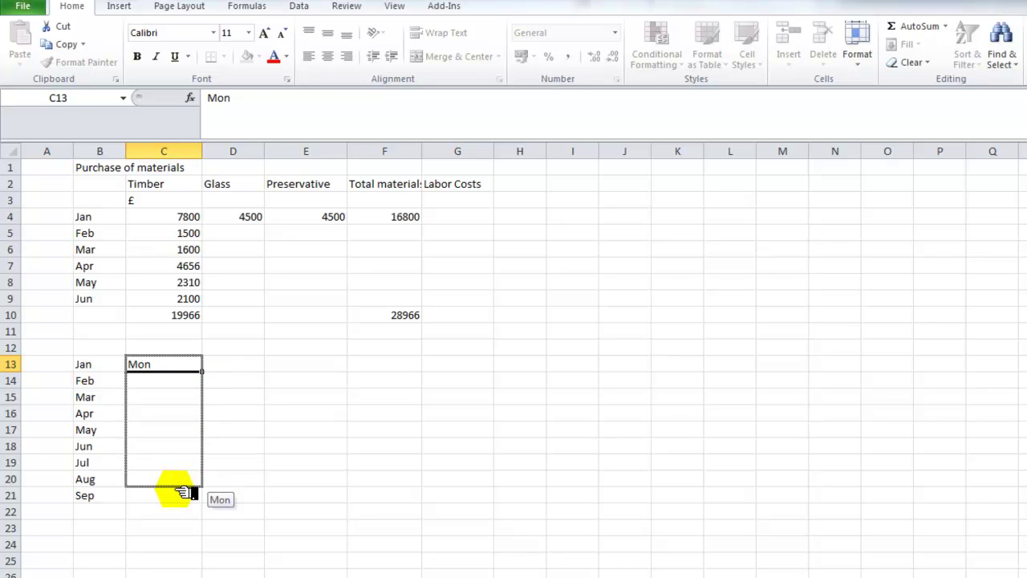
pyautogui.click(241, 514)
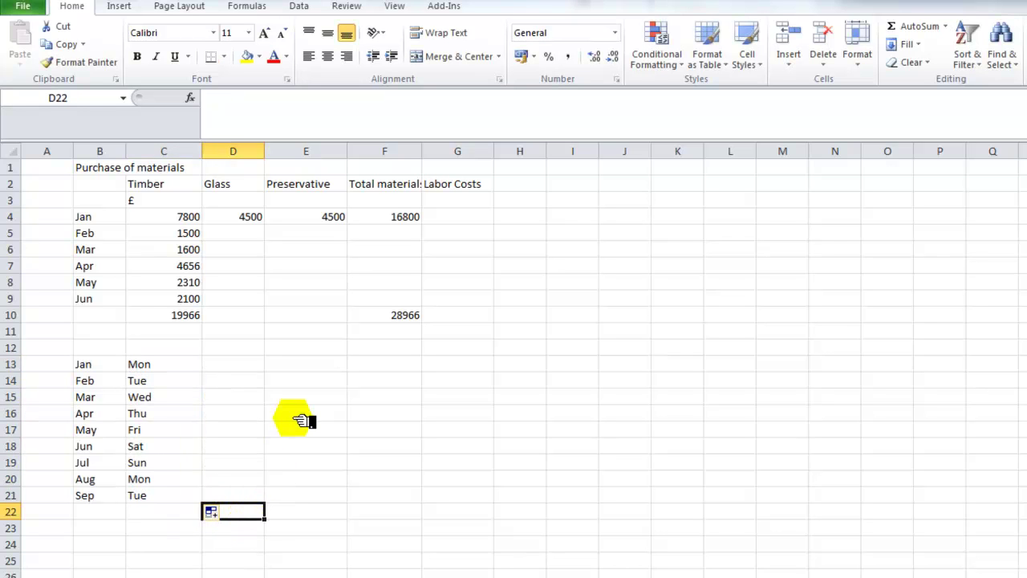
pyautogui.click(249, 373)
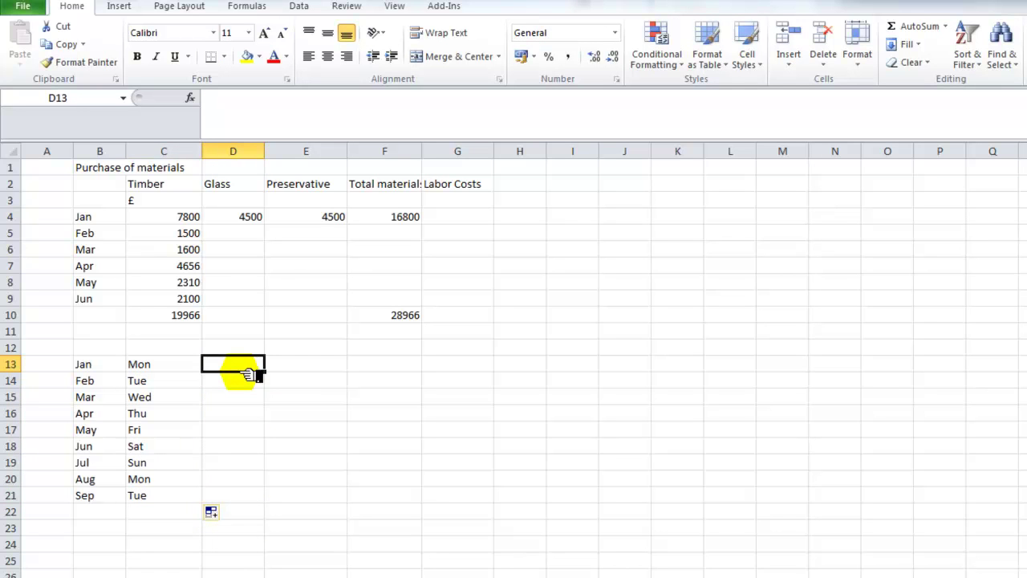
# - Seed D13:D14 with 1 and 2 and extend the series to 9 at D21
pyautogui.write('1')
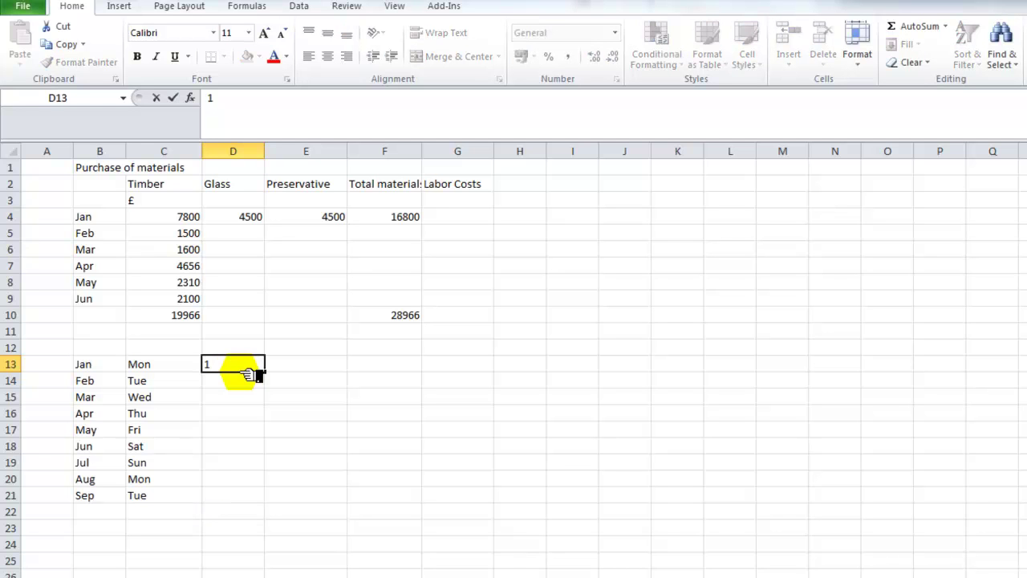
pyautogui.press('Return')
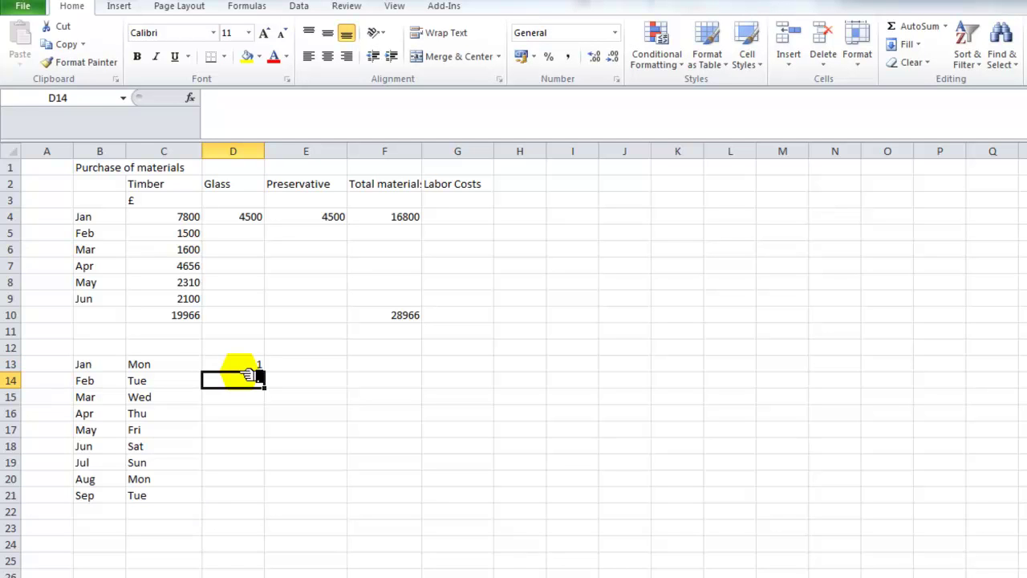
pyautogui.write('2')
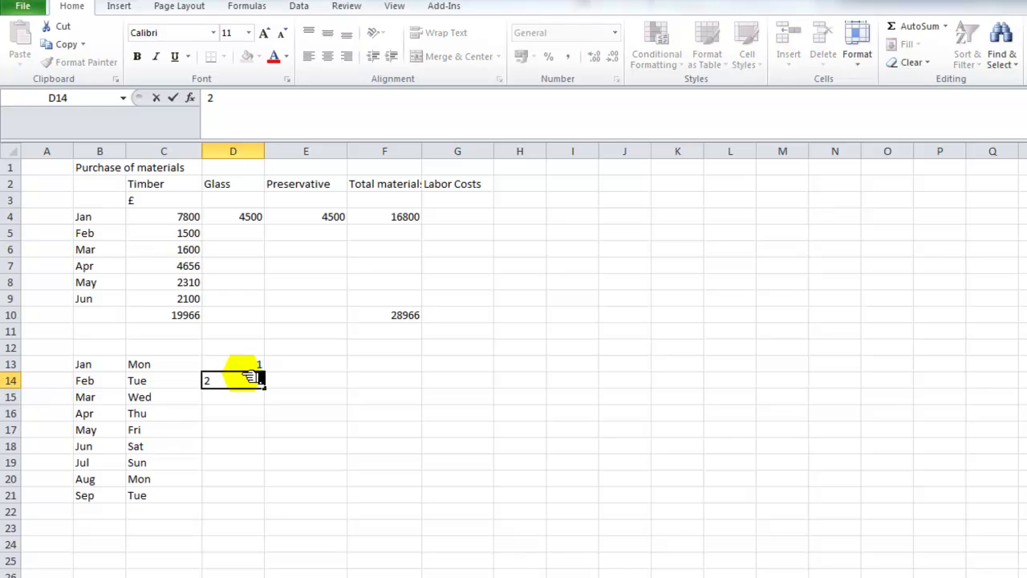
pyautogui.click(244, 366)
pyautogui.moveTo(244, 367); pyautogui.dragTo(241, 382)
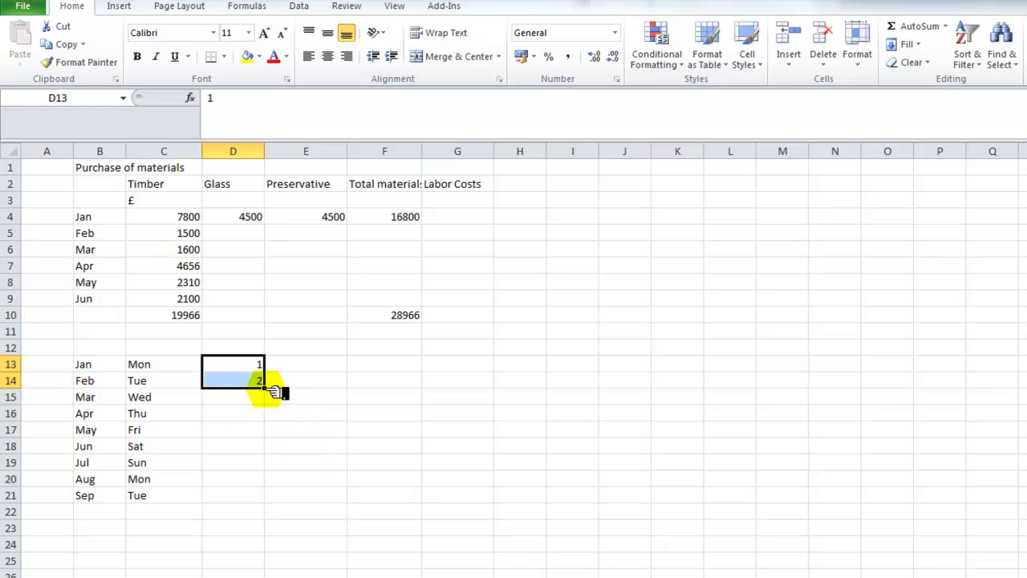
pyautogui.moveTo(273, 390); pyautogui.dragTo(271, 499)
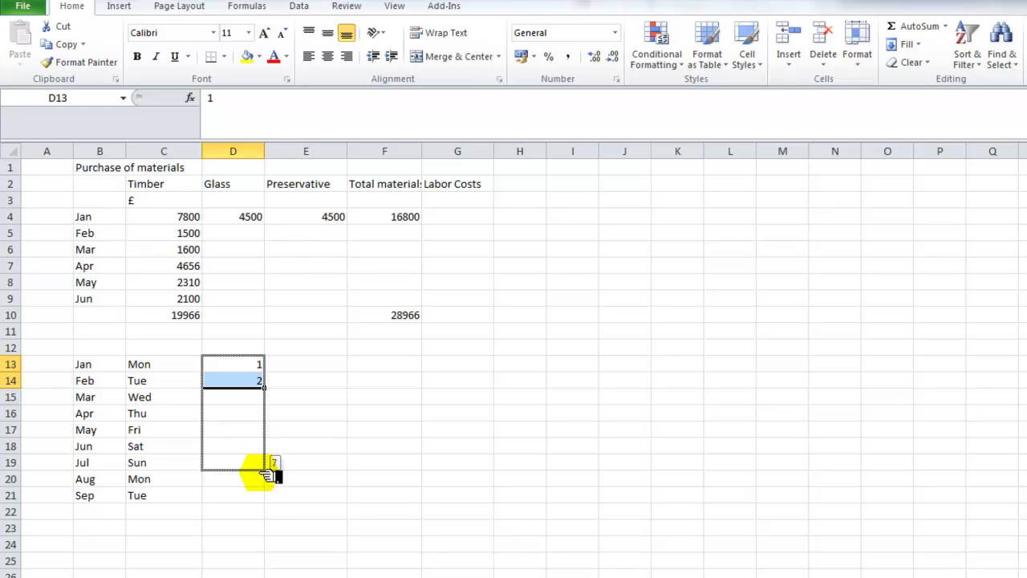
# - Seed E13:E14 with 1 and 3 and extend the odd-number series to 17 at E21
pyautogui.click(382, 527)
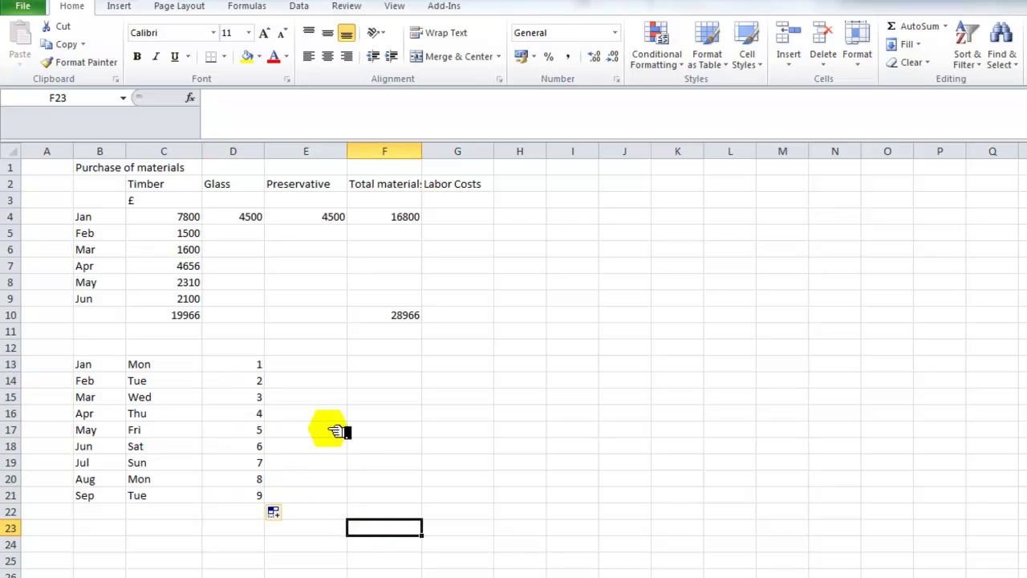
pyautogui.click(326, 368)
pyautogui.write('1')
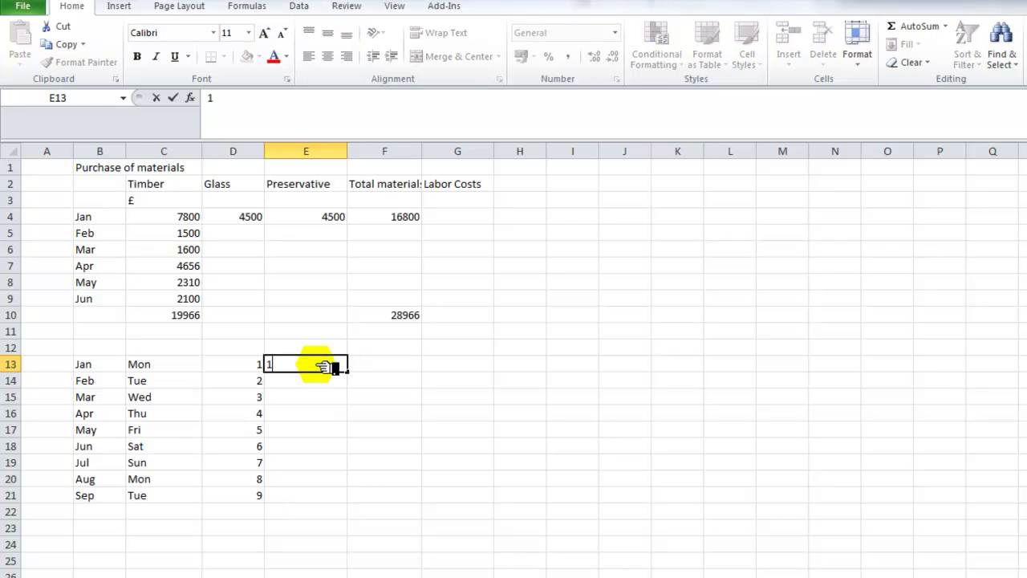
pyautogui.press('Return')
pyautogui.write('3')
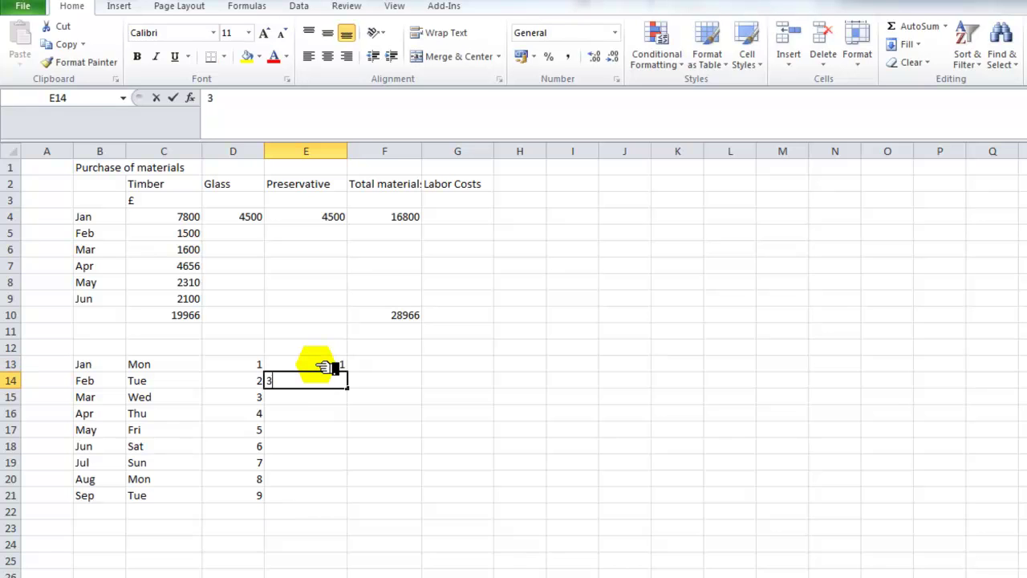
pyautogui.press('Return')
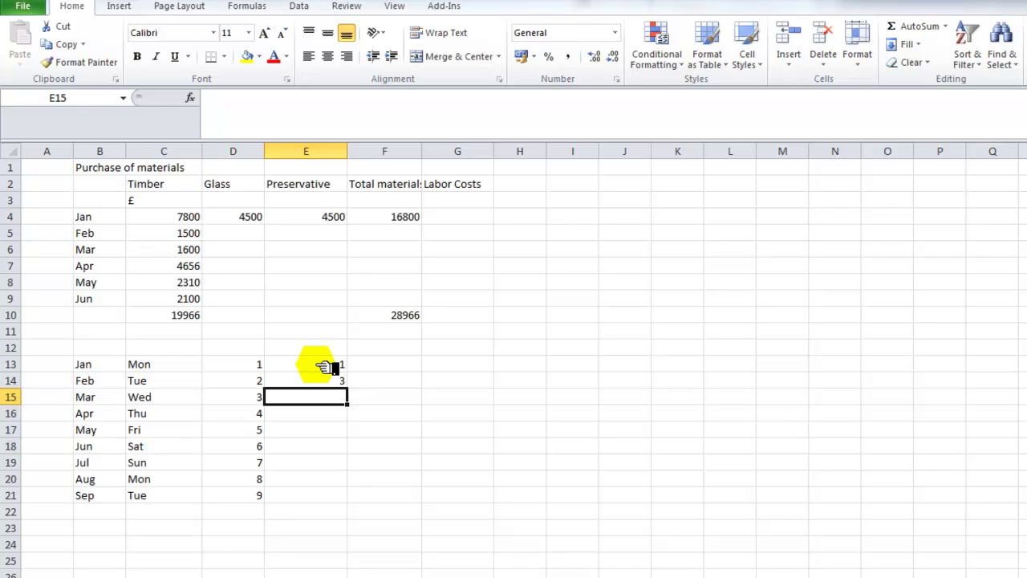
pyautogui.moveTo(323, 366); pyautogui.dragTo(315, 380)
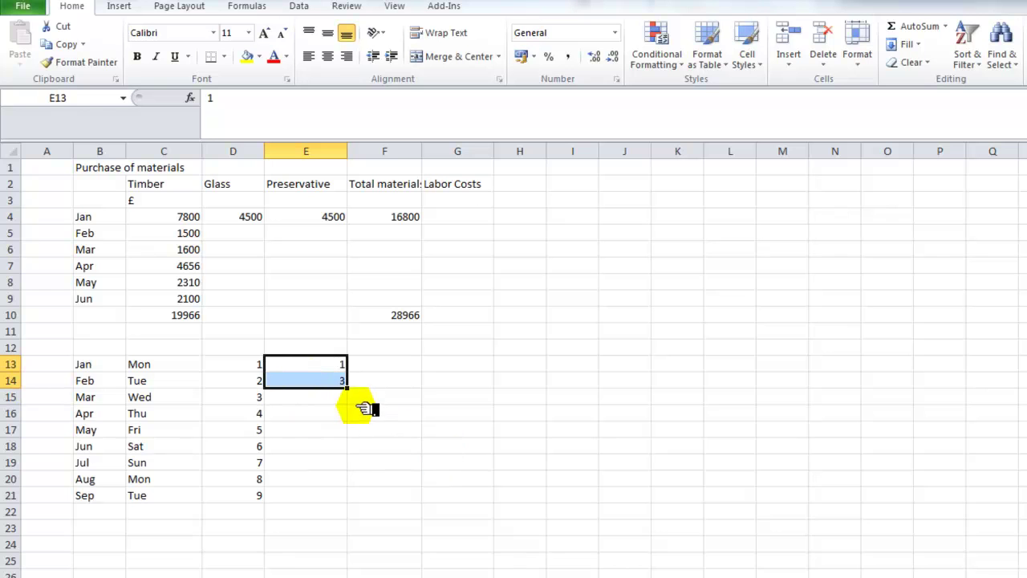
pyautogui.moveTo(348, 388); pyautogui.dragTo(374, 495)
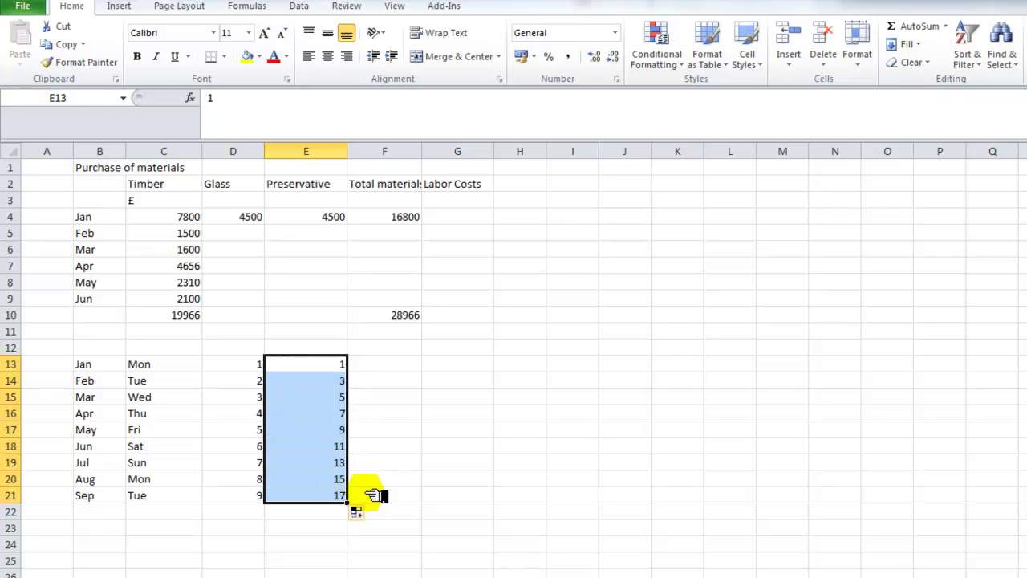
pyautogui.click(399, 479)
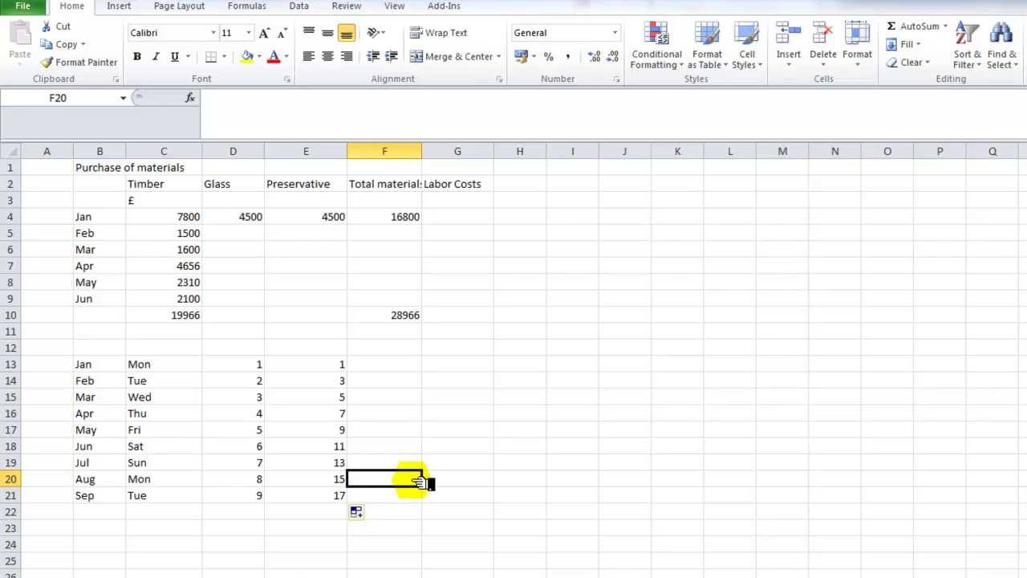